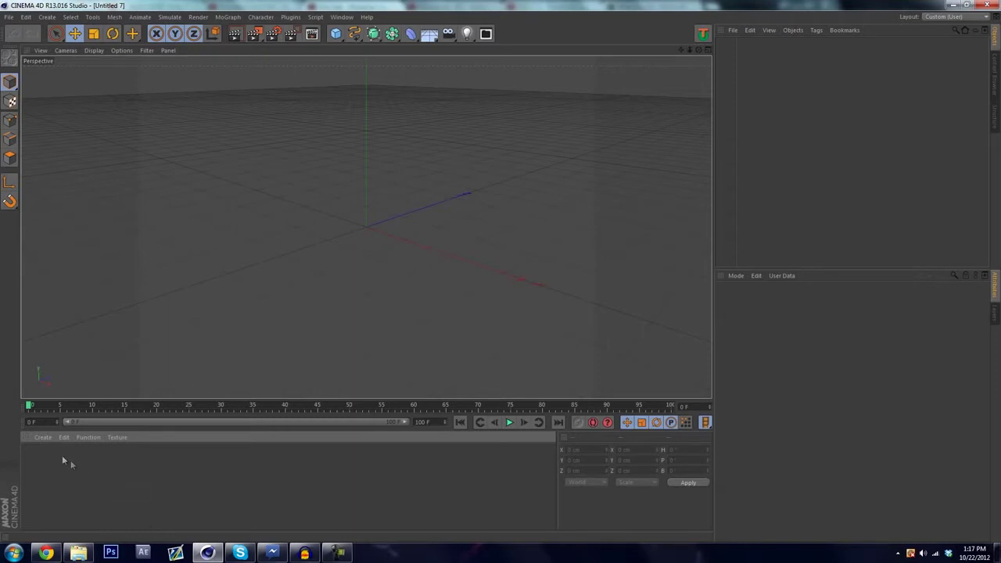
# Create a new material and turn off its Specular channel, leaving the Color channel settings open.
pyautogui.doubleClick(305, 481)
pyautogui.hotkey('ctrl', 'z')
pyautogui.click(42, 437)
pyautogui.click(52, 452)
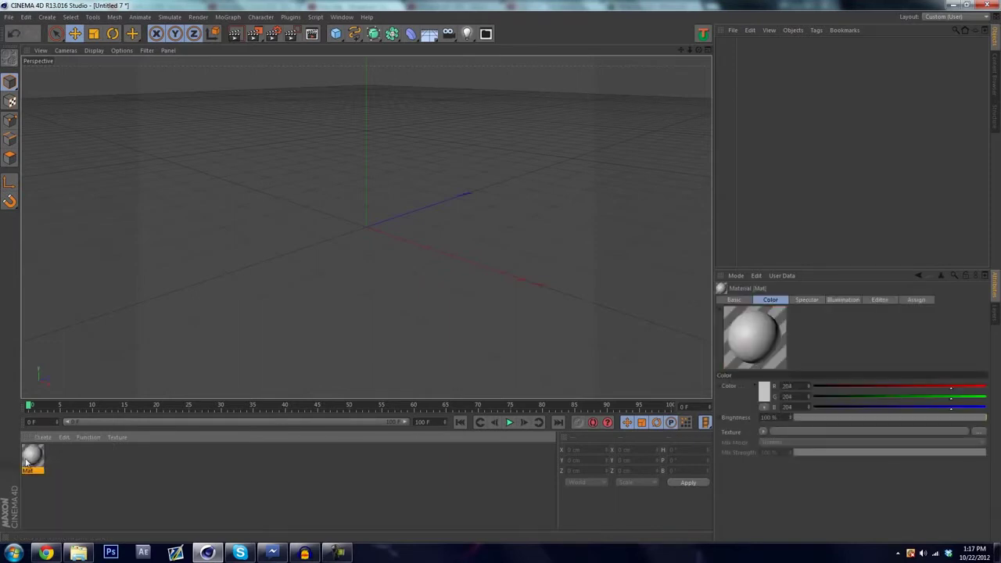
pyautogui.doubleClick(32, 457)
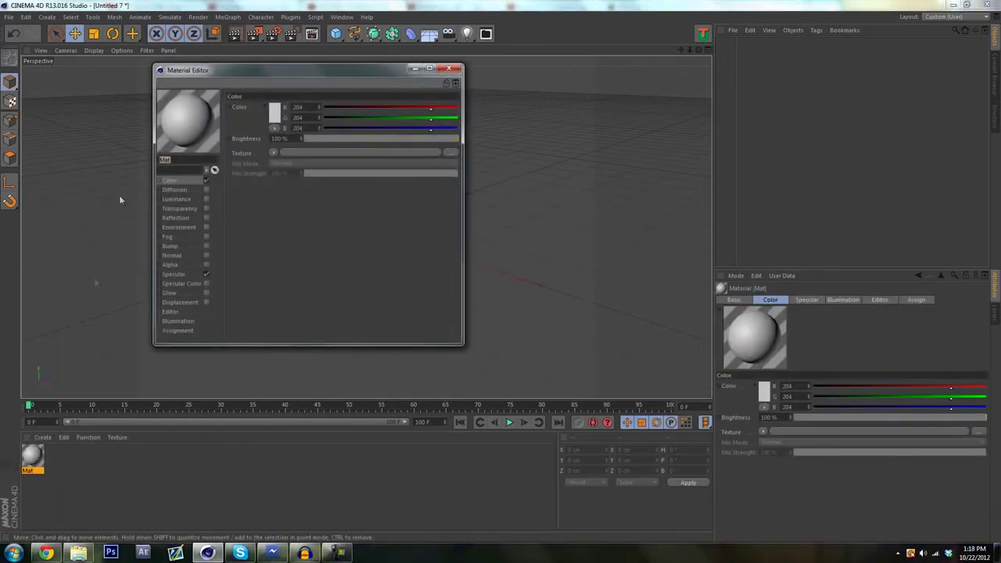
pyautogui.click(206, 274)
pyautogui.click(175, 190)
pyautogui.click(170, 179)
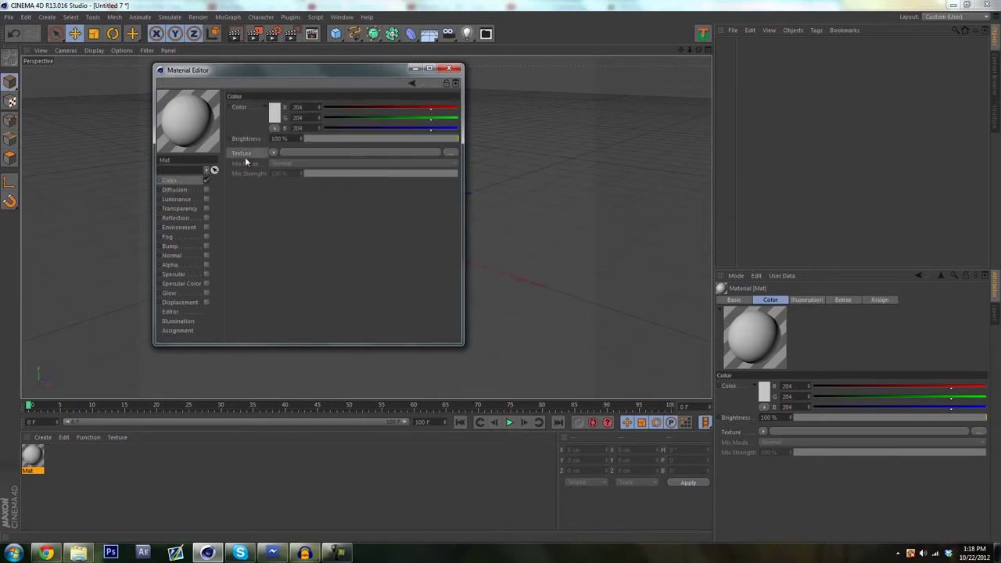
# Load items.png from the Desktop as the material's color texture and set its Sampling to None.
pyautogui.click(275, 153)
pyautogui.click(284, 175)
pyautogui.click(275, 285)
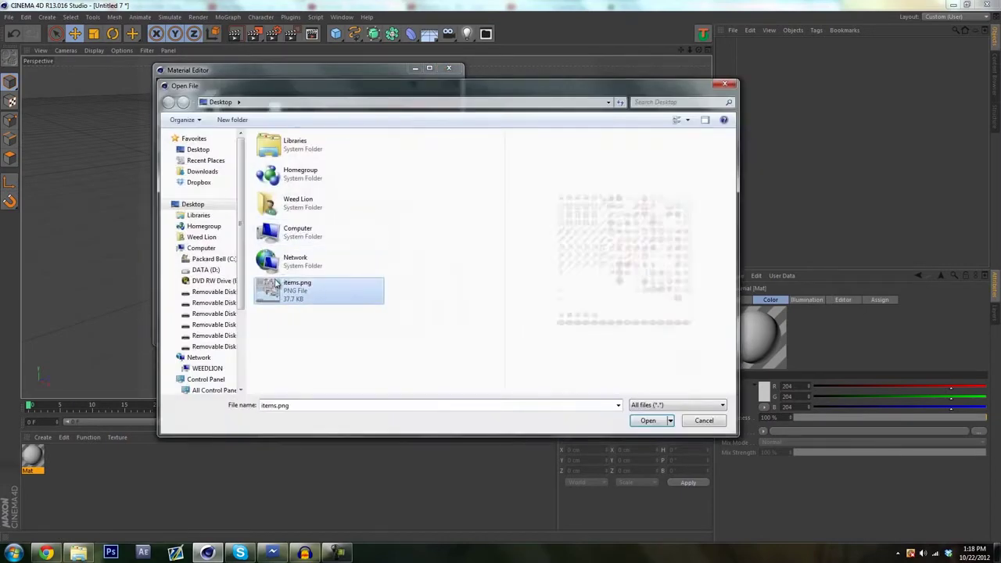
pyautogui.click(655, 424)
pyautogui.click(556, 312)
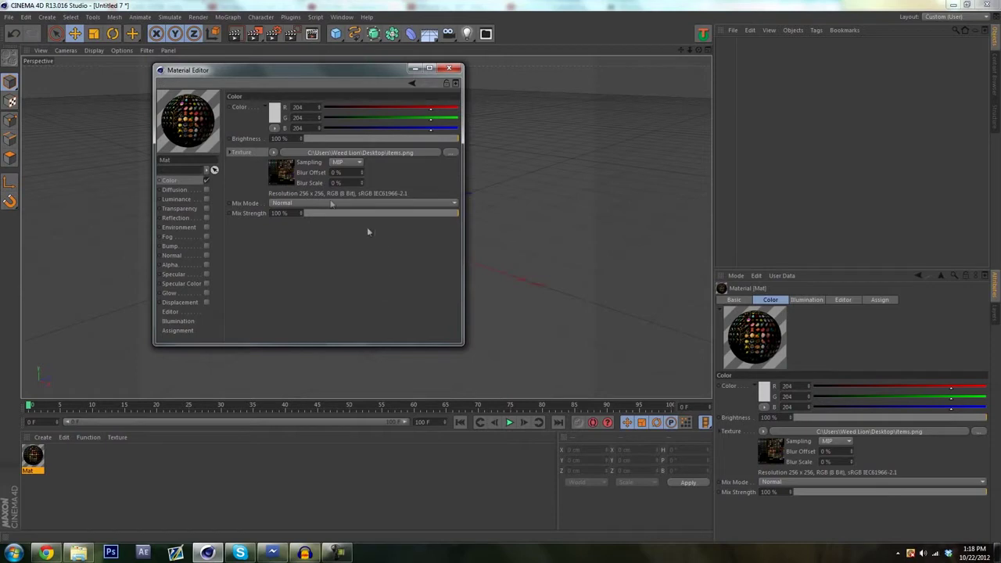
pyautogui.click(336, 162)
pyautogui.click(341, 173)
# Change the material preview to a flat plane, rename the material Items, and close the Material Editor.
pyautogui.moveTo(256, 70); pyautogui.dragTo(514, 100)
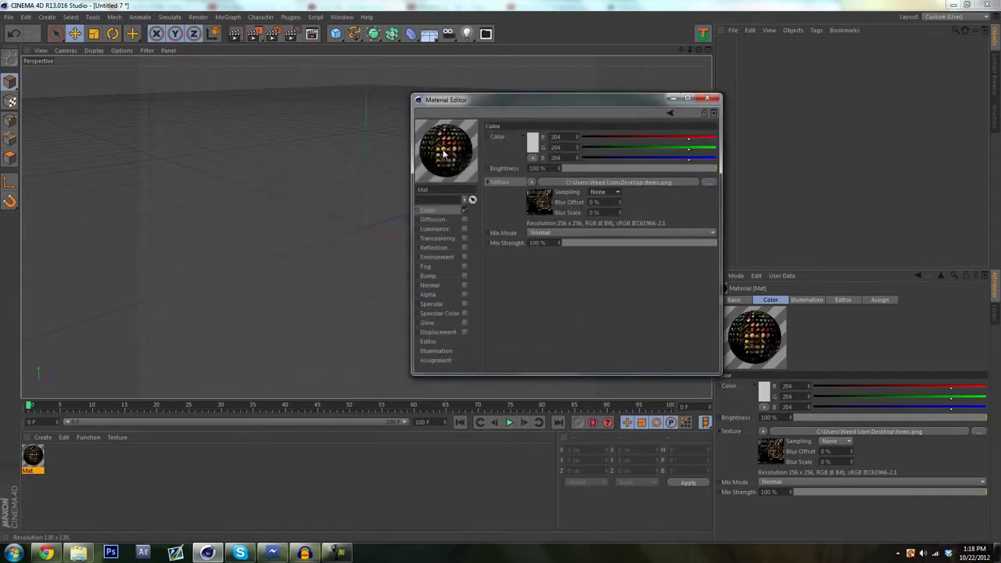
pyautogui.rightClick(435, 153)
pyautogui.click(454, 301)
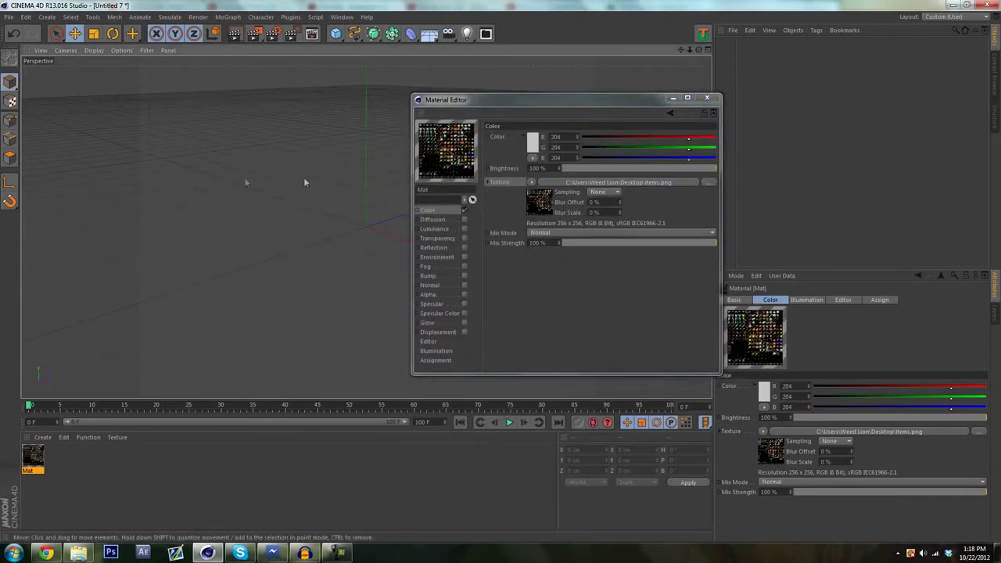
pyautogui.doubleClick(436, 189)
pyautogui.write('Items')
pyautogui.press('Return')
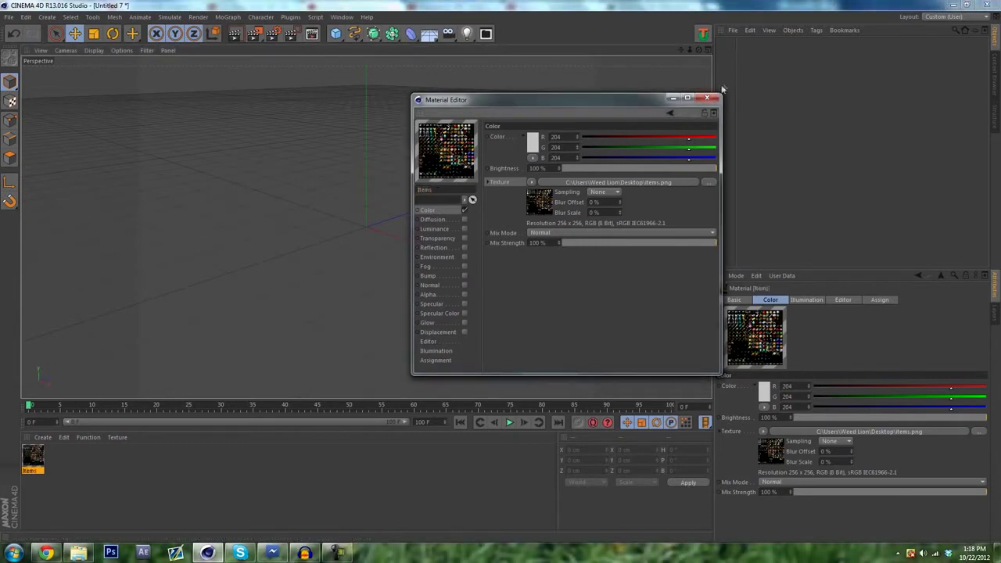
pyautogui.click(708, 98)
# Add a Plane object 100 cm wide and 100 cm high with 16 width segments and 16 height segments.
pyautogui.moveTo(337, 35); pyautogui.dragTo(439, 64)
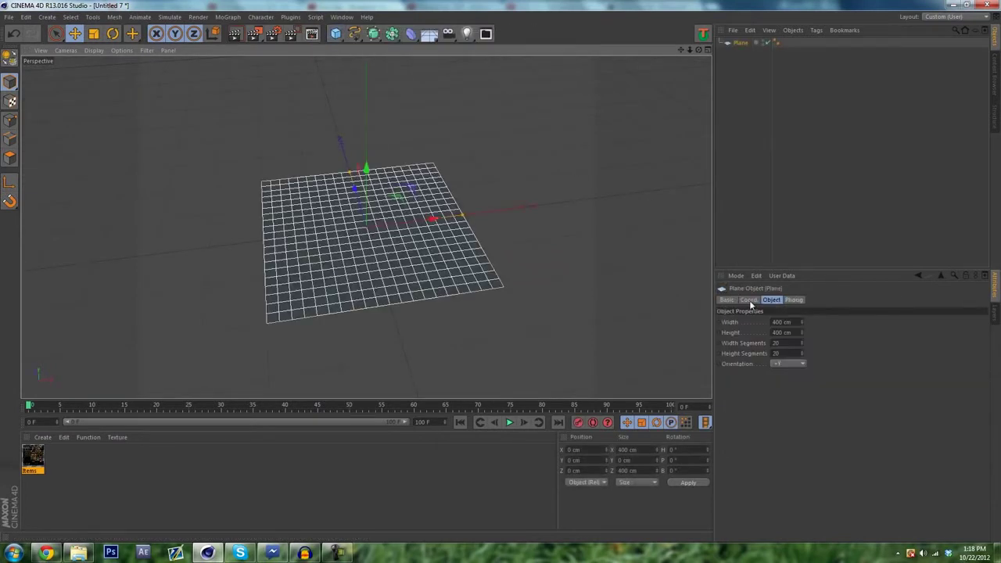
pyautogui.click(782, 321)
pyautogui.write('100')
pyautogui.press('Tab')
pyautogui.write('100')
pyautogui.press('Tab')
pyautogui.write('16')
pyautogui.press('Tab')
pyautogui.write('16')
pyautogui.press('Tab')
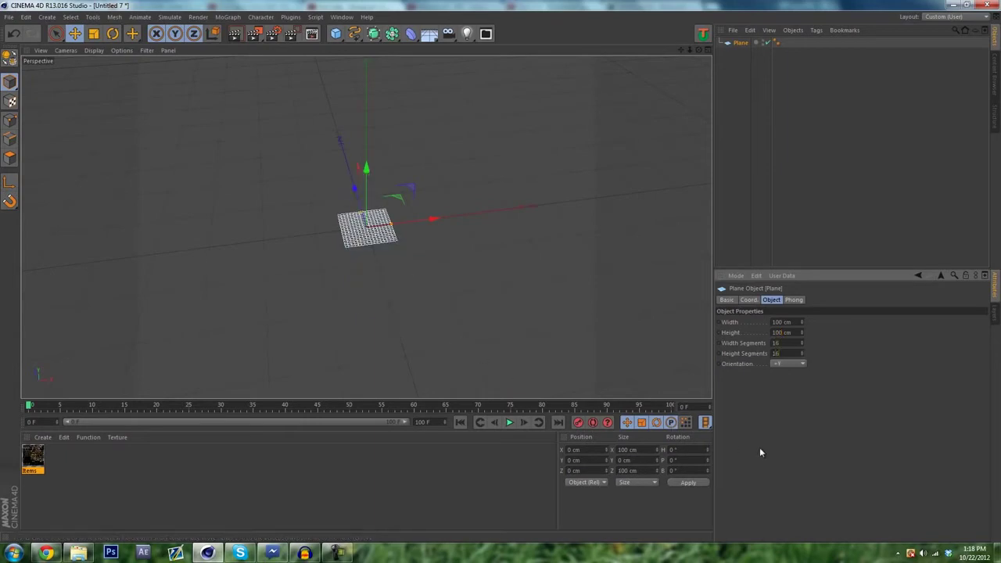
# Apply the Items material to the plane.
pyautogui.keyDown('alt'); pyautogui.moveTo(279, 284); pyautogui.dragTo(402, 223, button='right'); pyautogui.keyUp('alt')
pyautogui.keyDown('alt'); pyautogui.moveTo(402, 223); pyautogui.dragTo(387, 136); pyautogui.keyUp('alt')
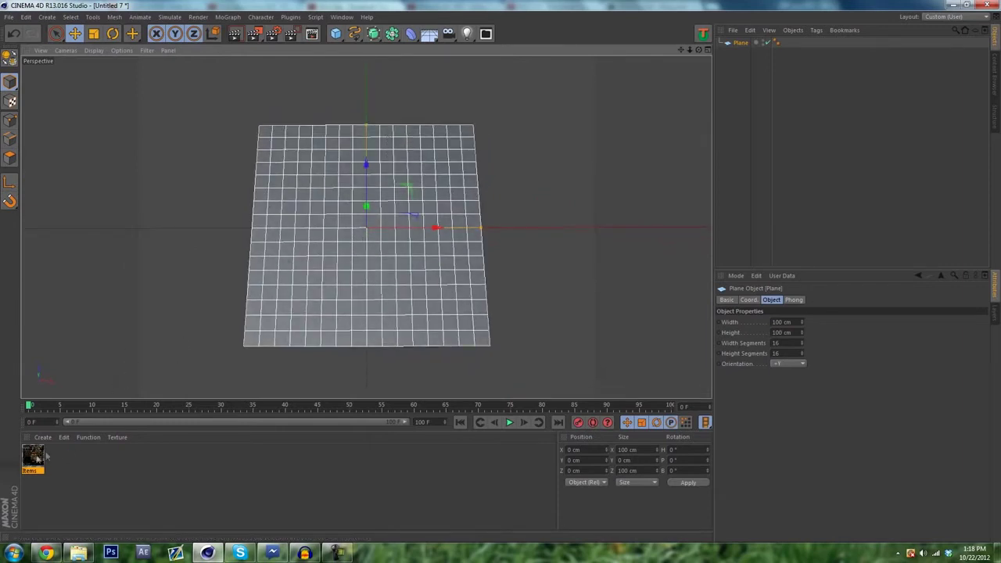
pyautogui.moveTo(35, 460); pyautogui.dragTo(301, 288)
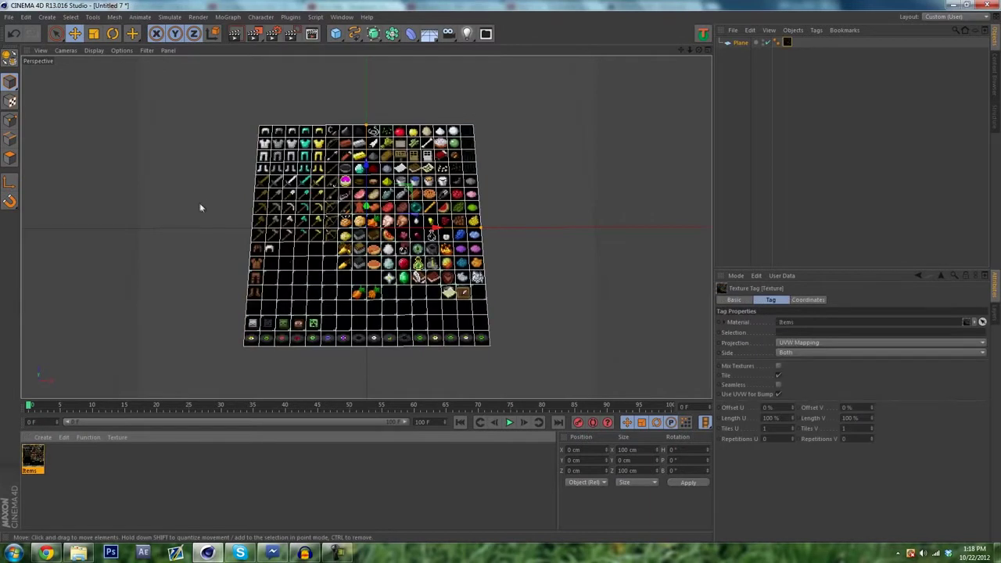
# Make the plane editable and select all of its polygons in polygon mode.
pyautogui.click(283, 198)
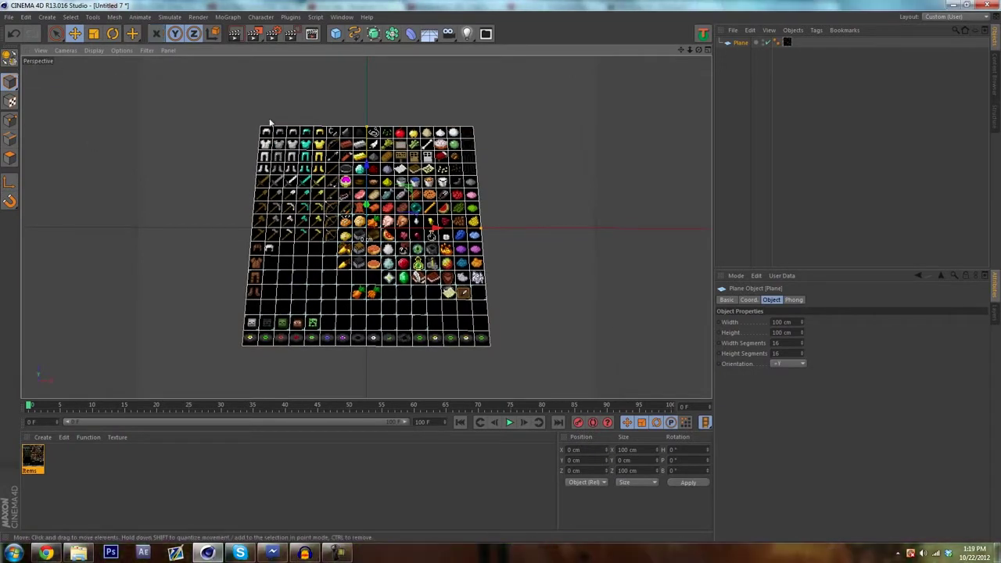
pyautogui.press('c')
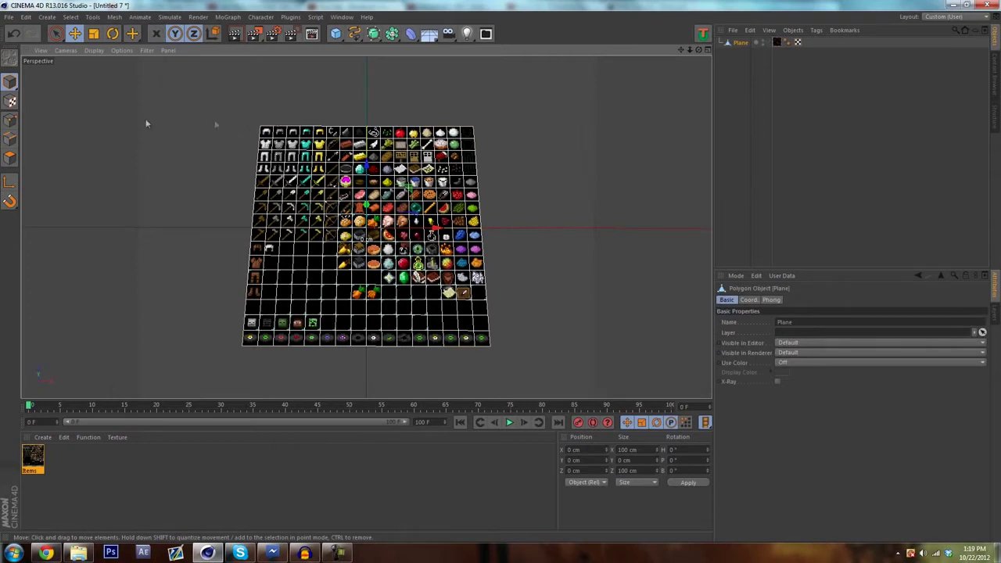
pyautogui.click(9, 157)
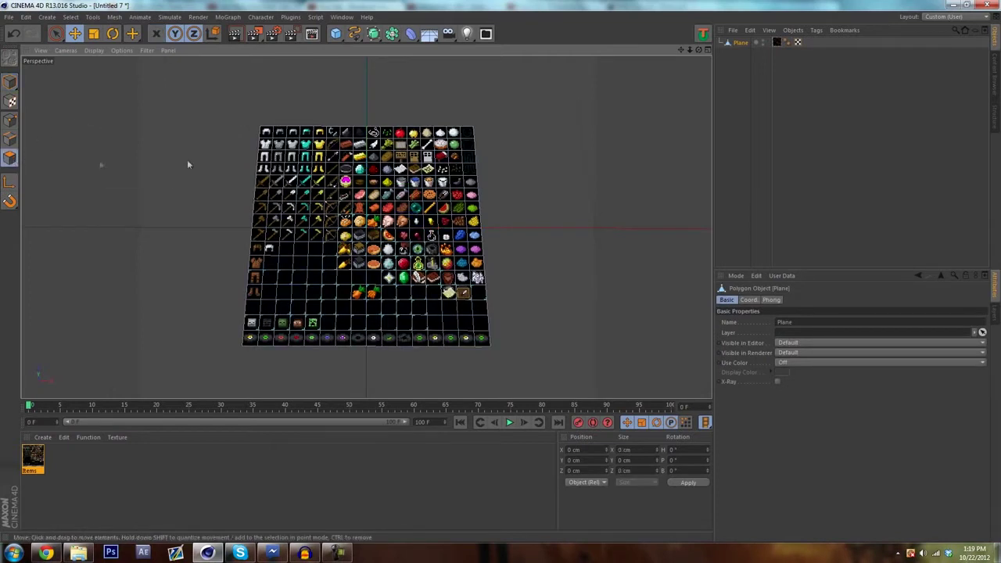
pyautogui.hotkey('ctrl', 'a')
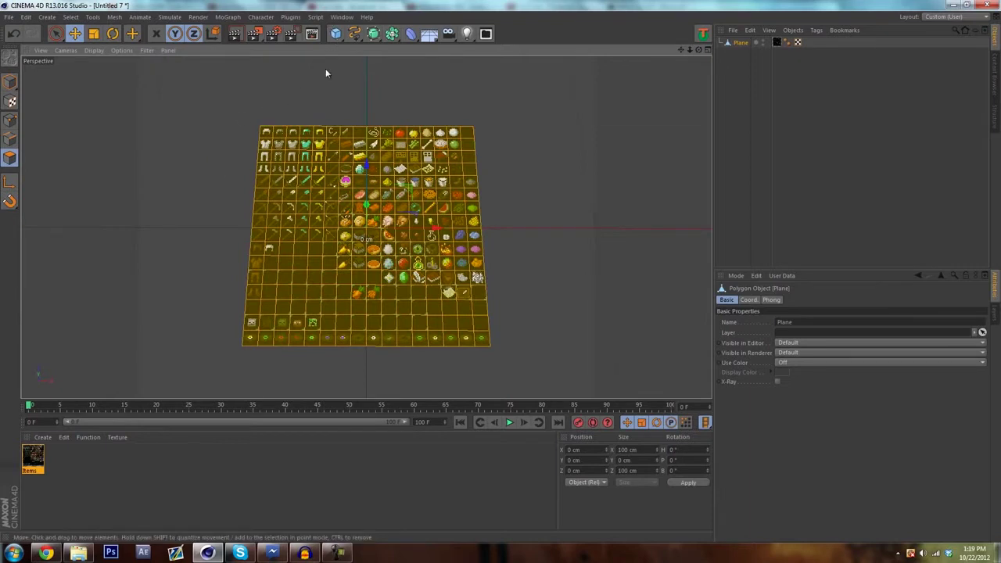
# Switch the workspace to the BP UV Edit layout.
pyautogui.click(341, 17)
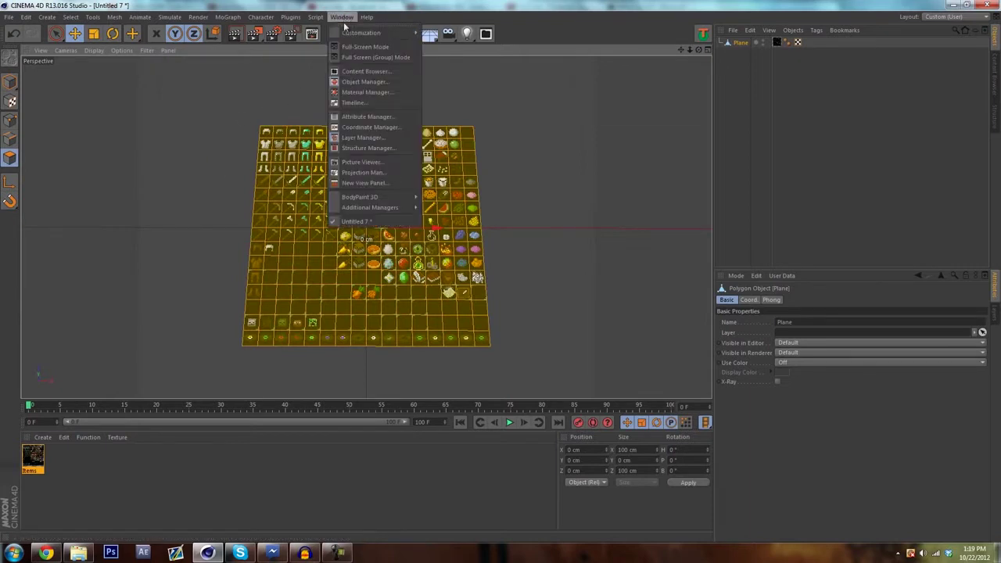
pyautogui.moveTo(345, 32)
pyautogui.moveTo(461, 75)
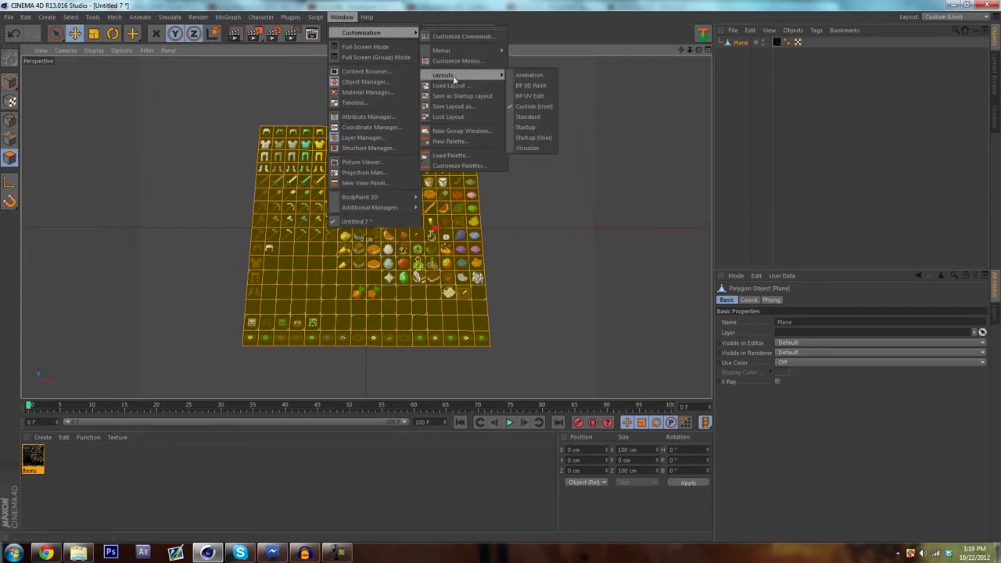
pyautogui.click(528, 95)
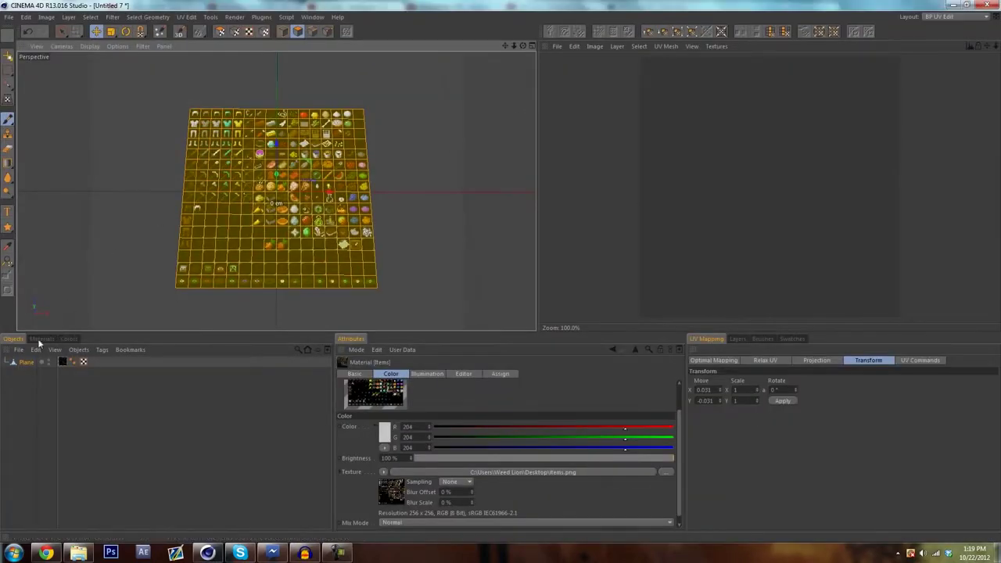
# Load the Items texture into the texture view and enable UV polygon mode for the plane.
pyautogui.click(42, 339)
pyautogui.click(19, 390)
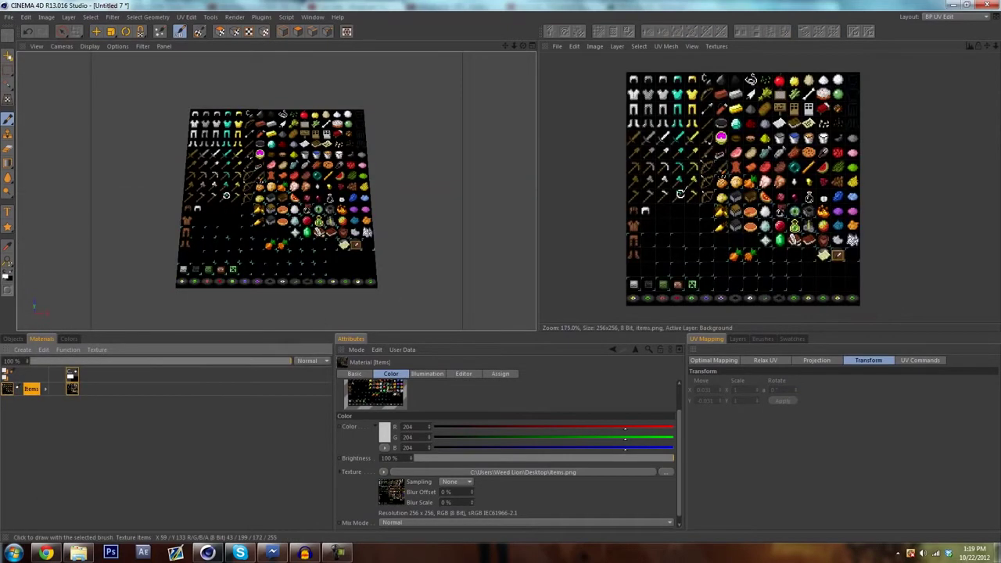
pyautogui.click(15, 339)
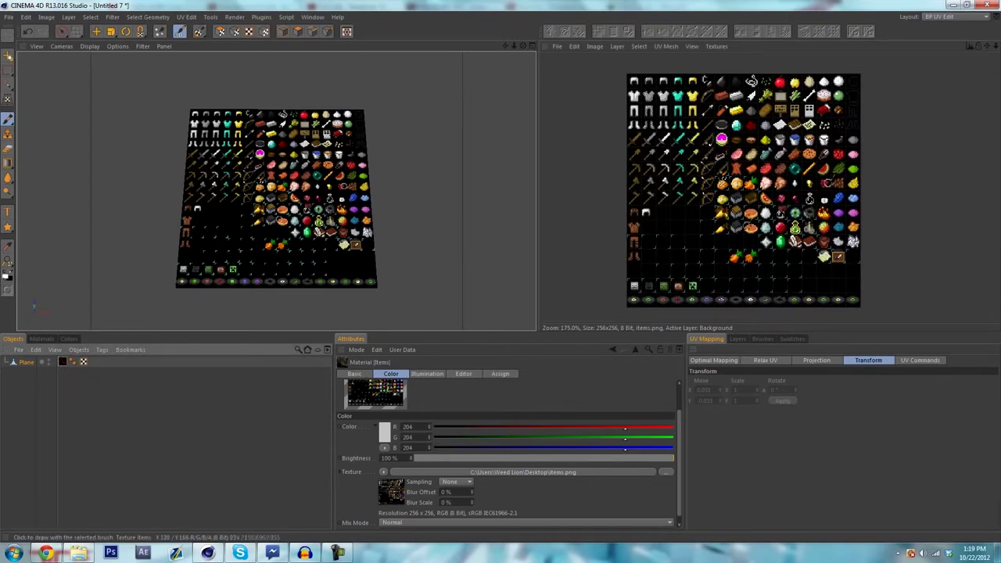
pyautogui.click(222, 33)
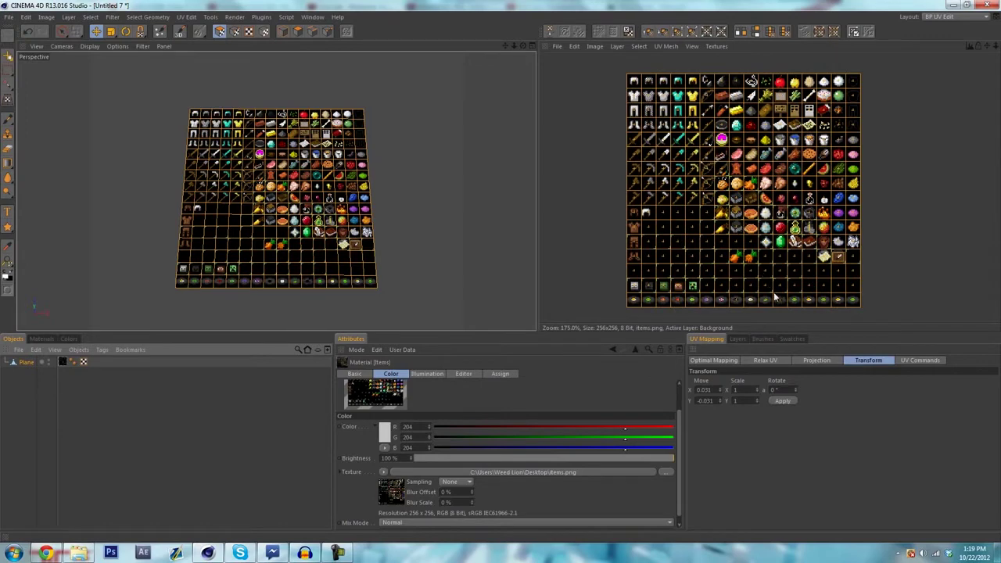
# Set the UV transform's Move X and Move Y to 0.
pyautogui.click(702, 389)
pyautogui.write('0')
pyautogui.press('Tab')
pyautogui.write('0')
# Scale the plane's UVs by 1/16 in X and Y, and reset both scale values to 1.
pyautogui.click(752, 390)
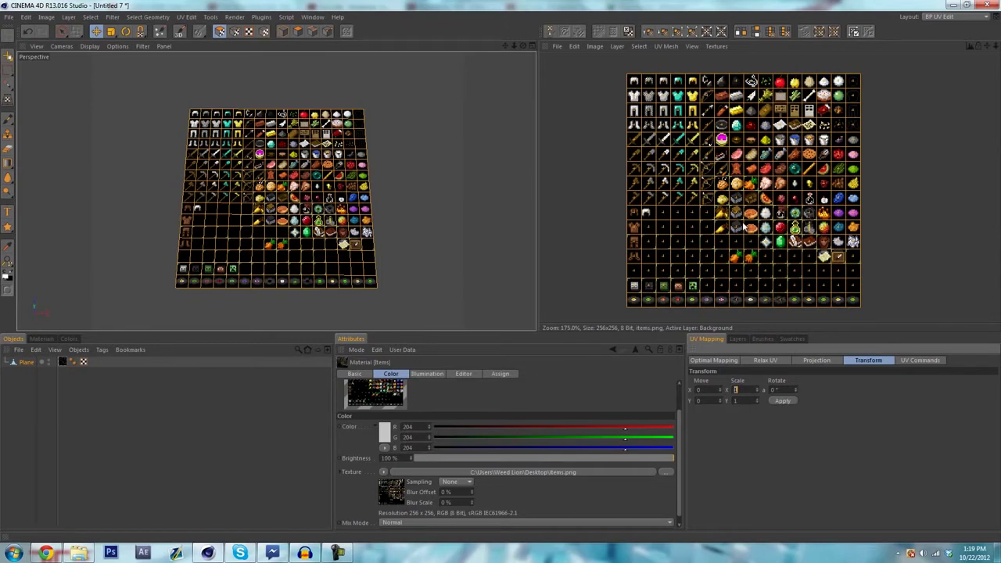
pyautogui.scroll(2, 763, 170)
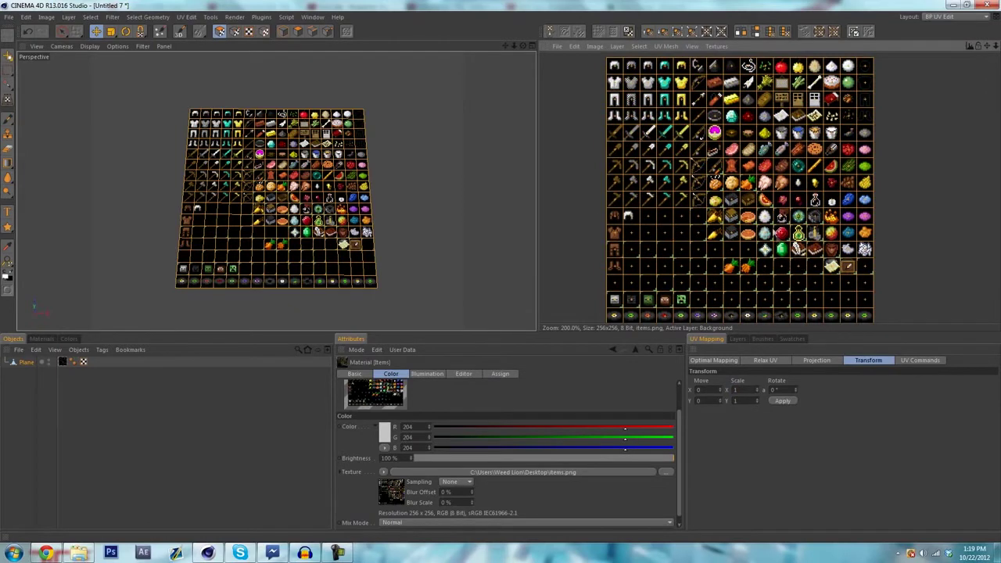
pyautogui.click(734, 389)
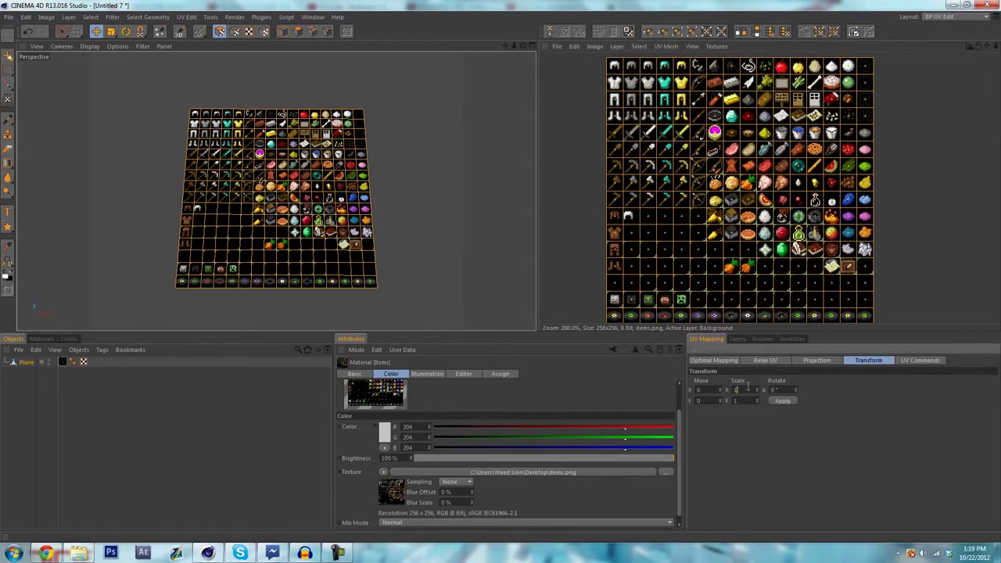
pyautogui.write('0.0625')
pyautogui.press('Tab')
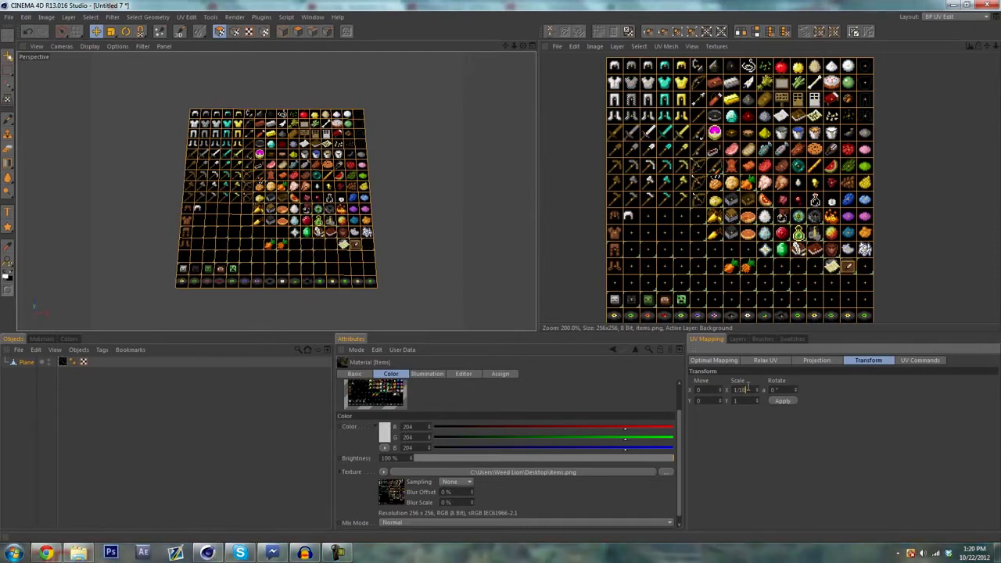
pyautogui.write('0.0625')
pyautogui.click(782, 401)
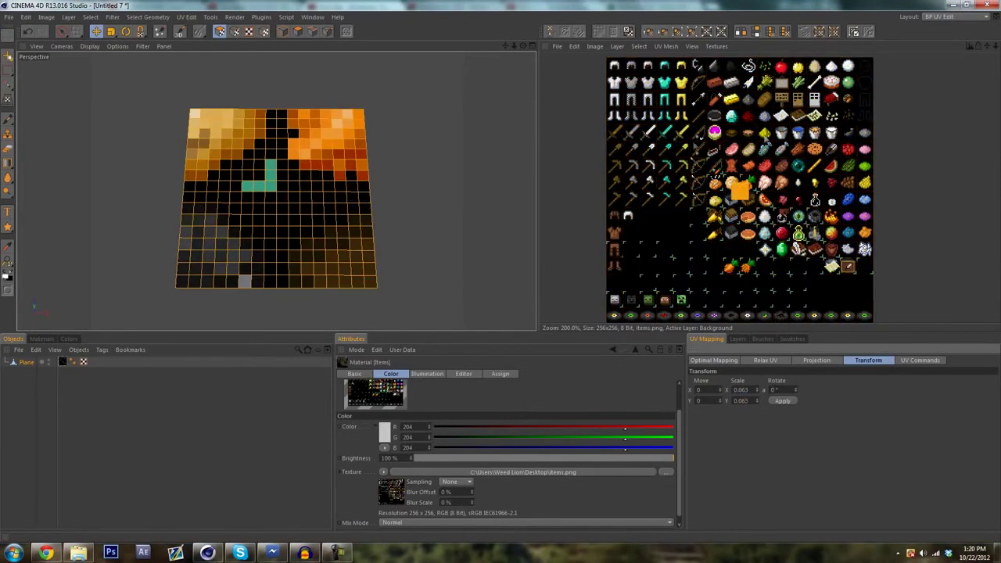
pyautogui.scroll(8, 739, 191)
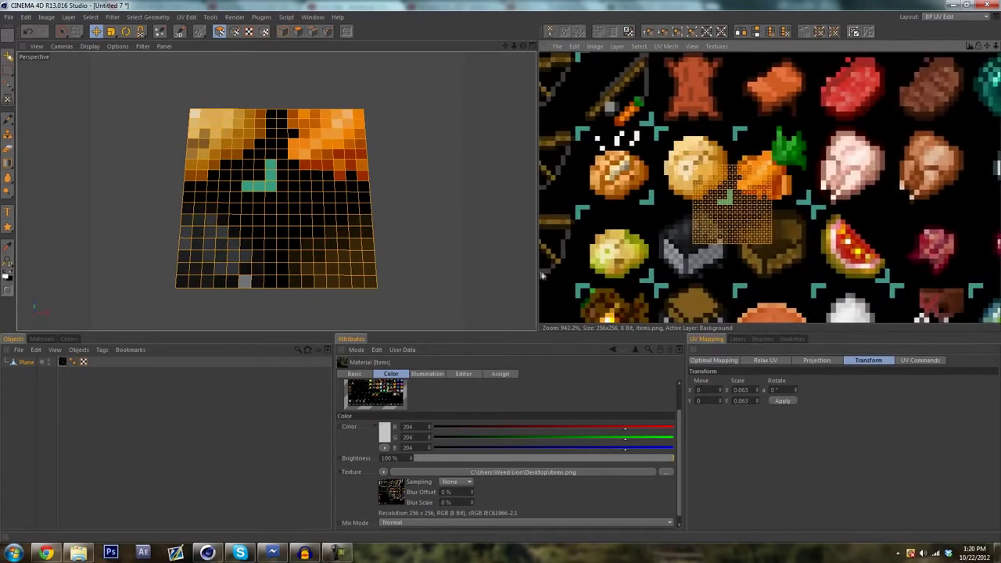
pyautogui.click(741, 401)
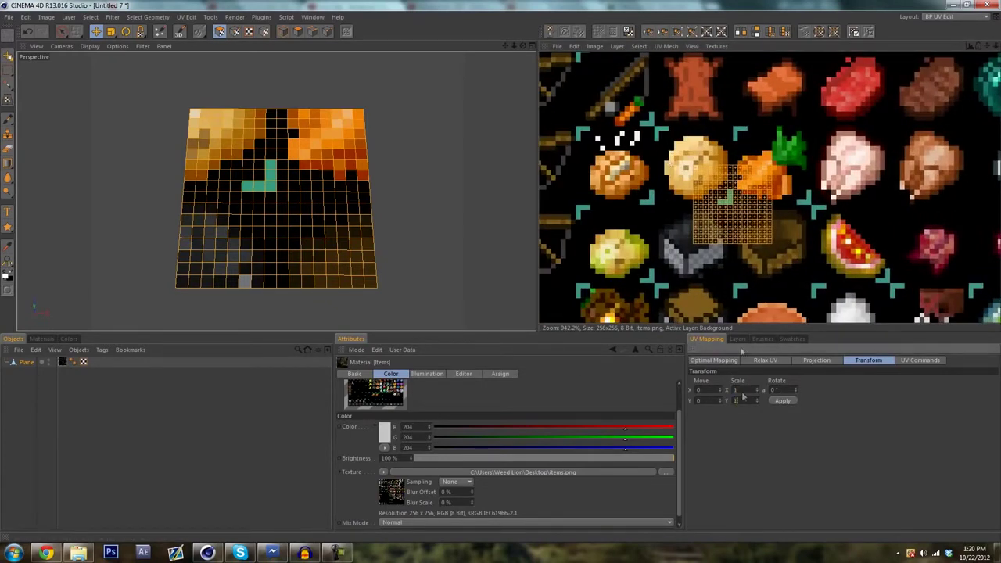
# Try moving the shrunken UVs by hand onto the carrot tile, and undo that move.
pyautogui.moveTo(733, 205); pyautogui.dragTo(773, 166)
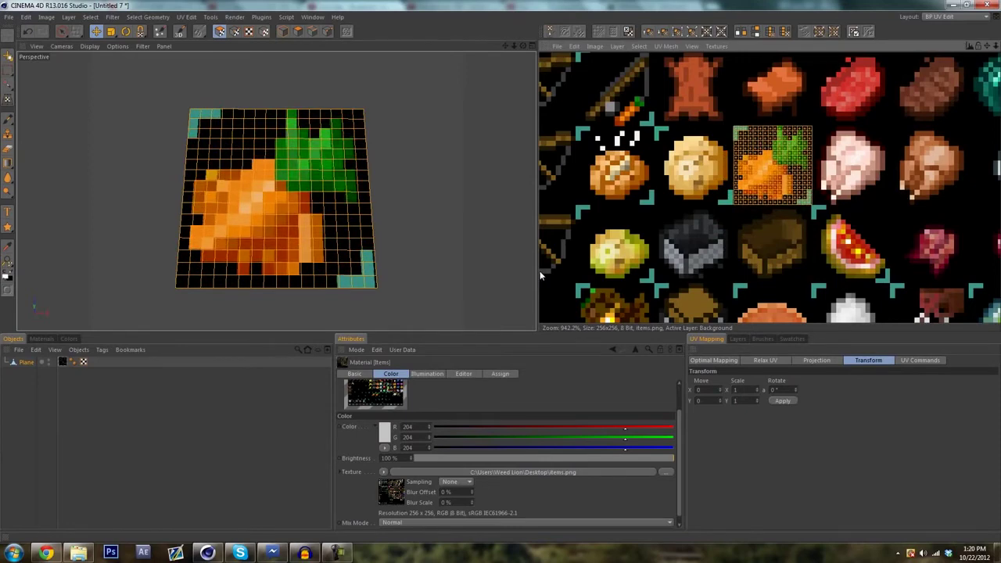
pyautogui.hotkey('ctrl', 'z')
# Move the UVs by 0.5/16 in X and -0.5/16 in Y to cover the carrot tile.
pyautogui.click(709, 389)
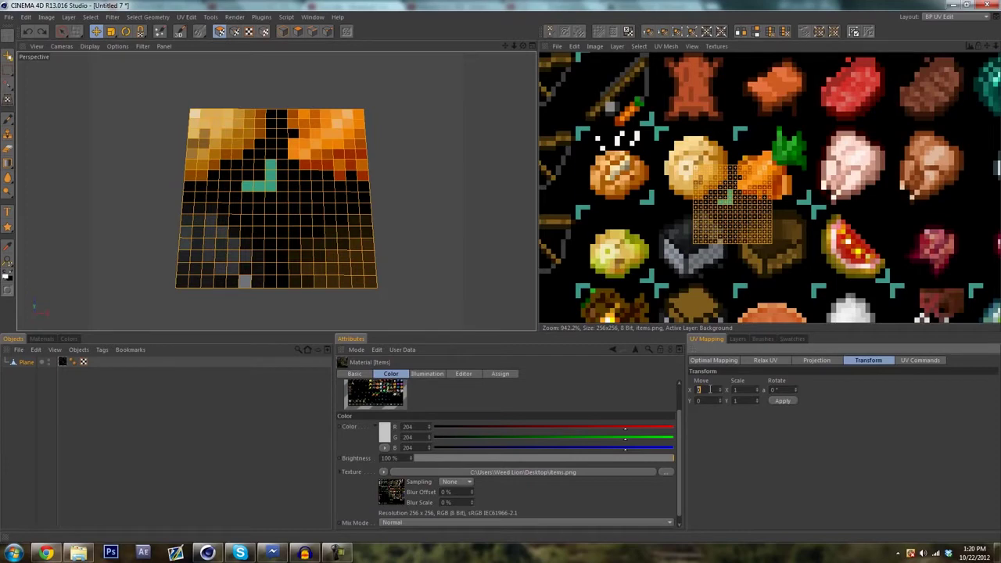
pyautogui.scroll(2, 743, 191)
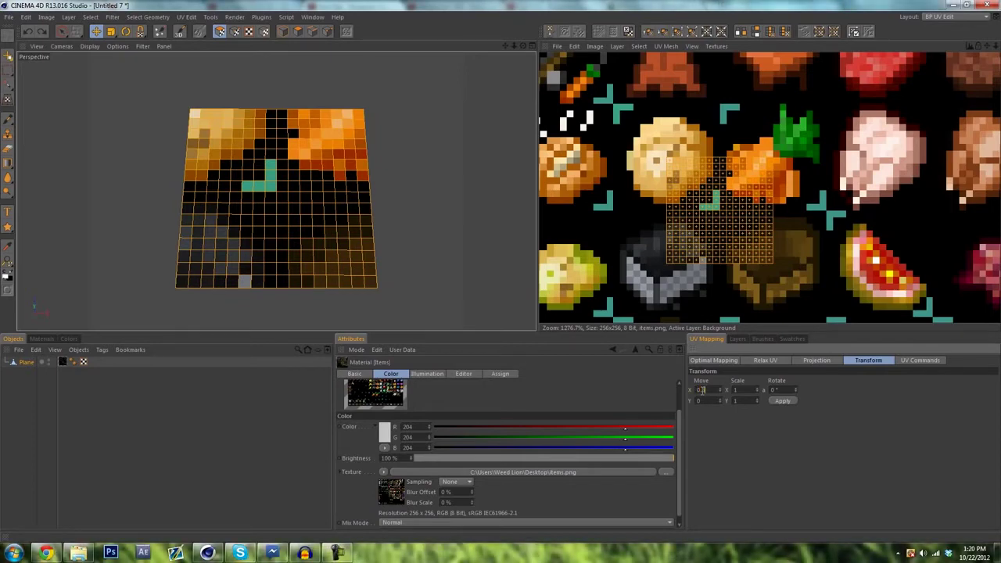
pyautogui.write('/16')
pyautogui.click(706, 401)
pyautogui.write('-0.5/16')
pyautogui.click(783, 401)
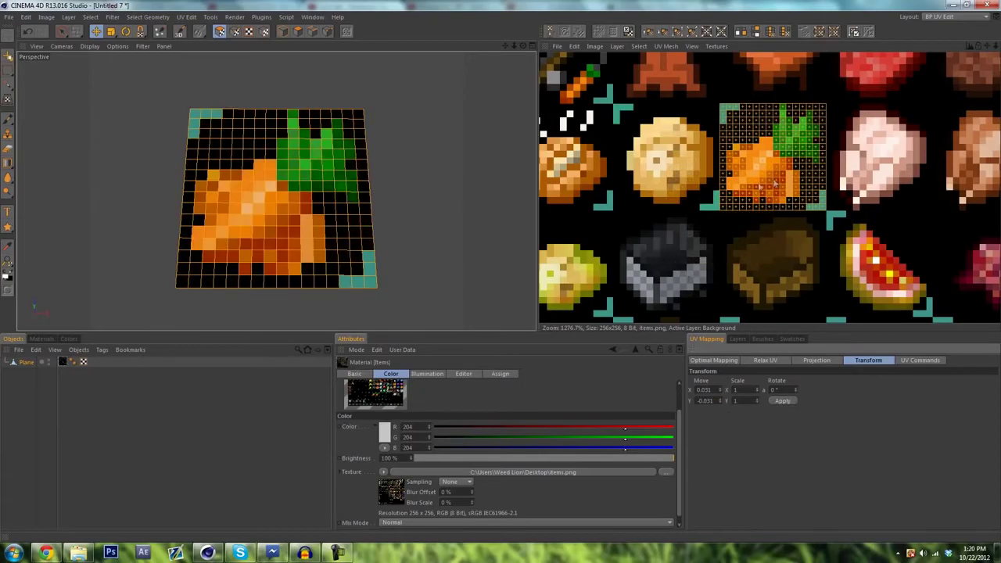
# Try shifting the UVs by 2/16 in Y with Move X set to 0, and undo that shift.
pyautogui.scroll(-6, 773, 184)
pyautogui.keyDown('alt'); pyautogui.moveTo(537, 267); pyautogui.dragTo(500, 266, button='right'); pyautogui.keyUp('alt')
pyautogui.keyDown('alt'); pyautogui.moveTo(657, 133); pyautogui.dragTo(607, 186, button='middle'); pyautogui.keyUp('alt')
pyautogui.keyDown('alt'); pyautogui.moveTo(603, 85); pyautogui.dragTo(717, 201, button='right'); pyautogui.keyUp('alt')
pyautogui.keyDown('alt'); pyautogui.moveTo(717, 201); pyautogui.dragTo(744, 192, button='middle'); pyautogui.keyUp('alt')
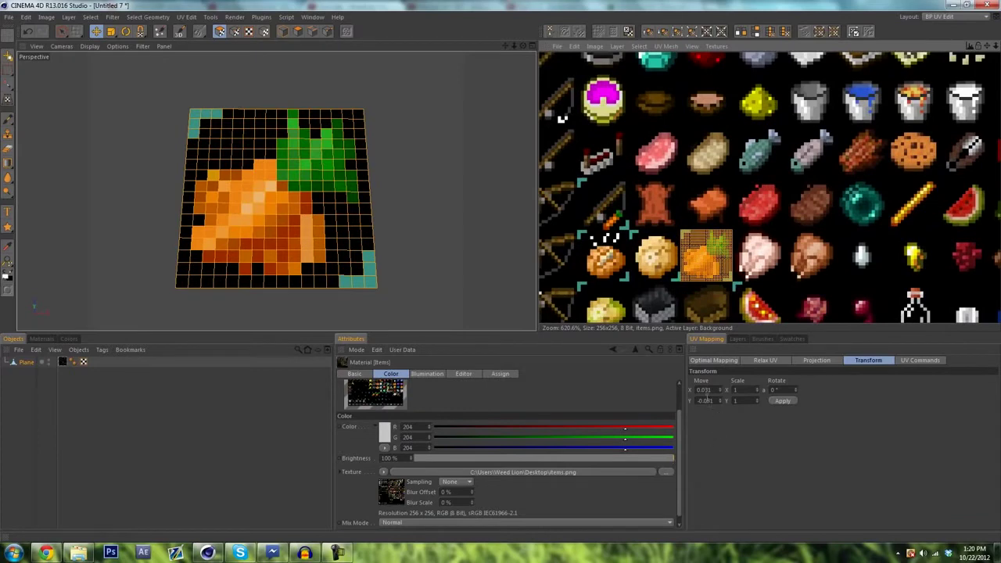
pyautogui.doubleClick(706, 400)
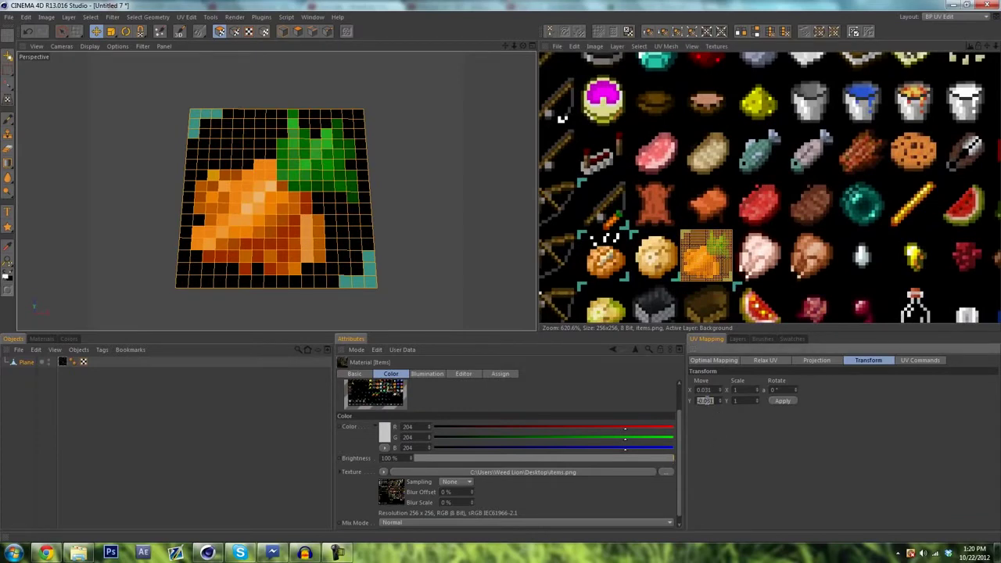
pyautogui.write('0')
pyautogui.write('-0.063')
pyautogui.click(772, 402)
pyautogui.moveTo(730, 228); pyautogui.dragTo(724, 280)
pyautogui.doubleClick(711, 401)
pyautogui.write('2/16')
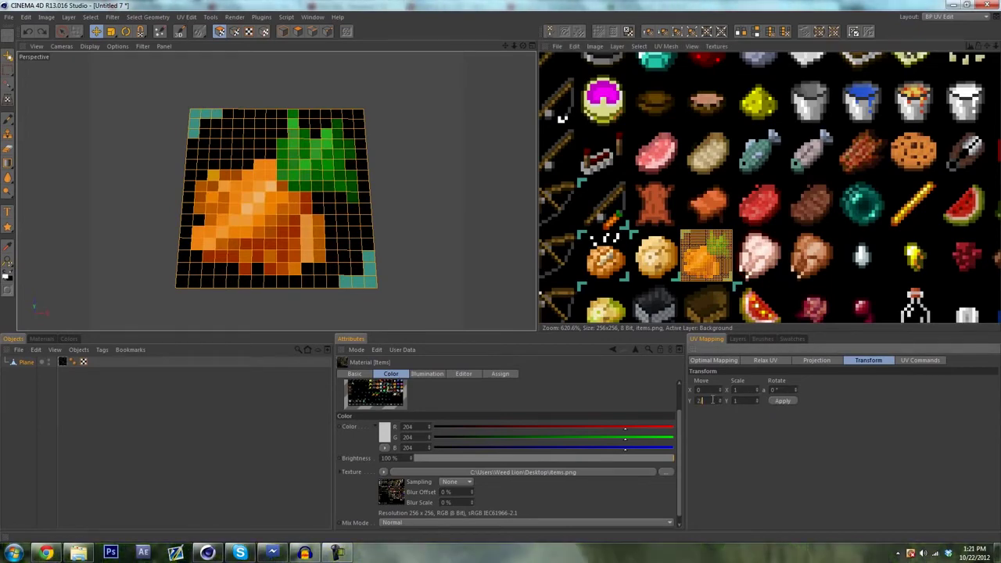
pyautogui.click(781, 400)
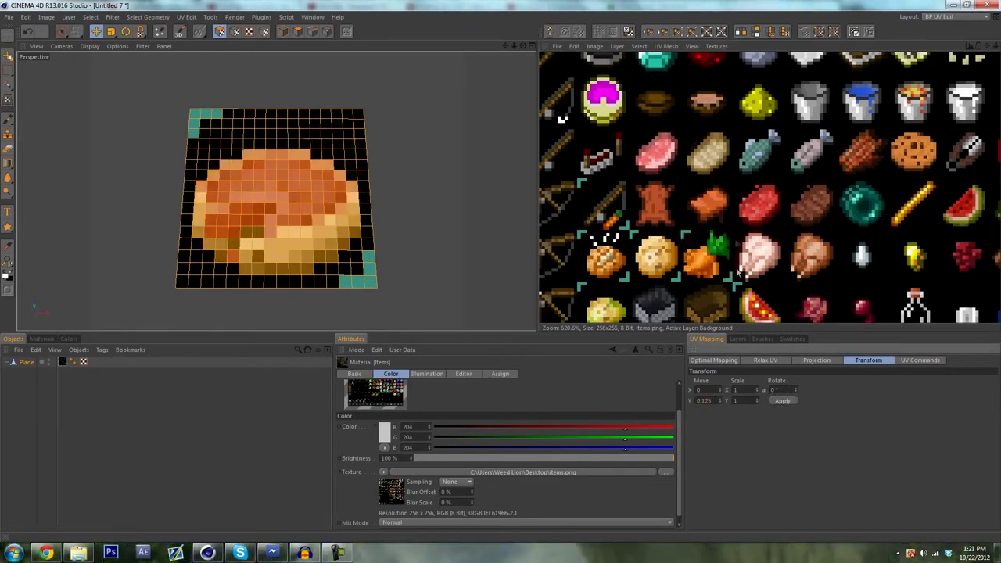
pyautogui.hotkey('ctrl', 'z')
# Try shifting the UVs by -0.125 in Y, and undo that shift too.
pyautogui.doubleClick(706, 401)
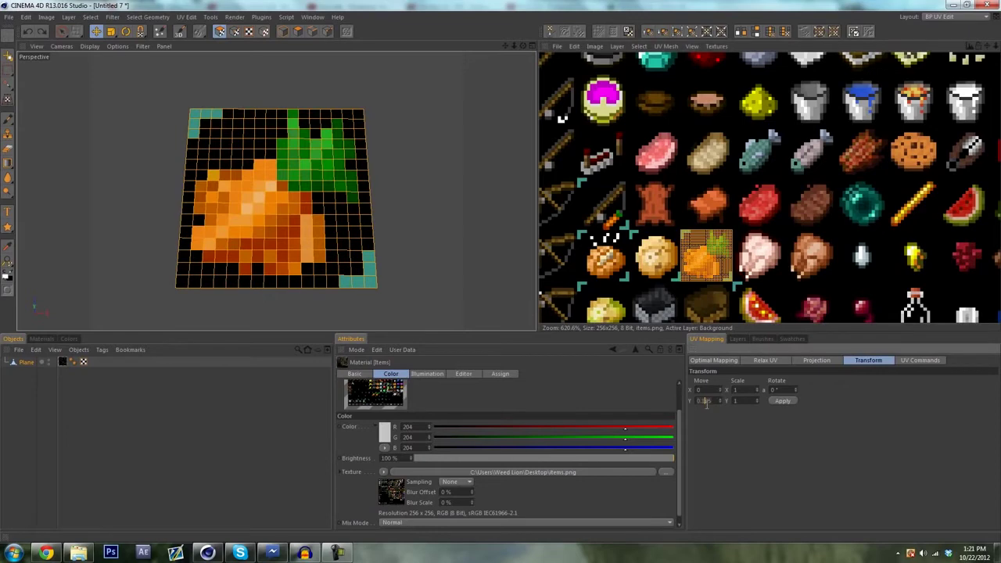
pyautogui.write('-3/1')
pyautogui.click(782, 401)
pyautogui.hotkey('ctrl', 'z')
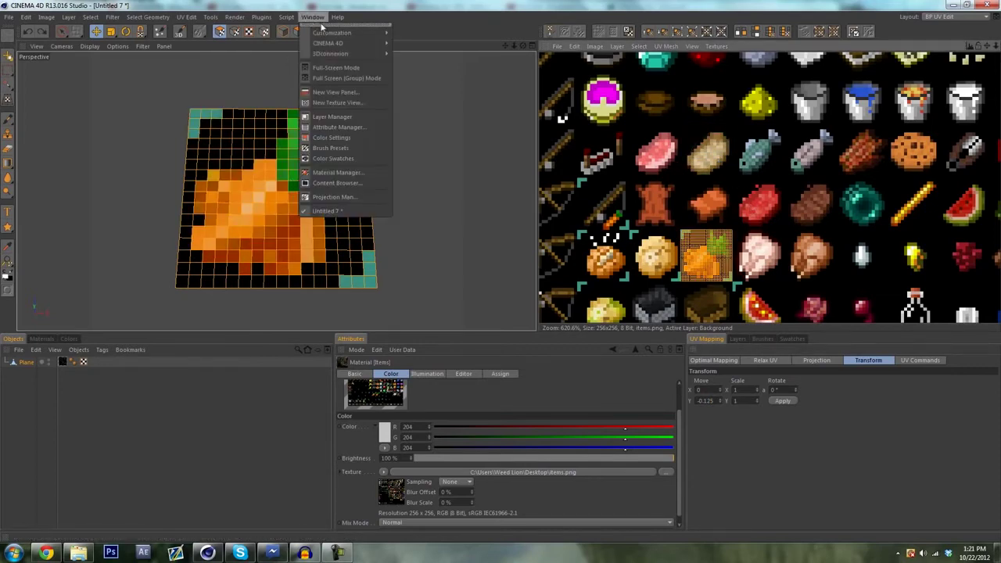
# Switch to the Standard layout and polygon mode, and clear the plane's polygon selection.
pyautogui.moveTo(345, 33)
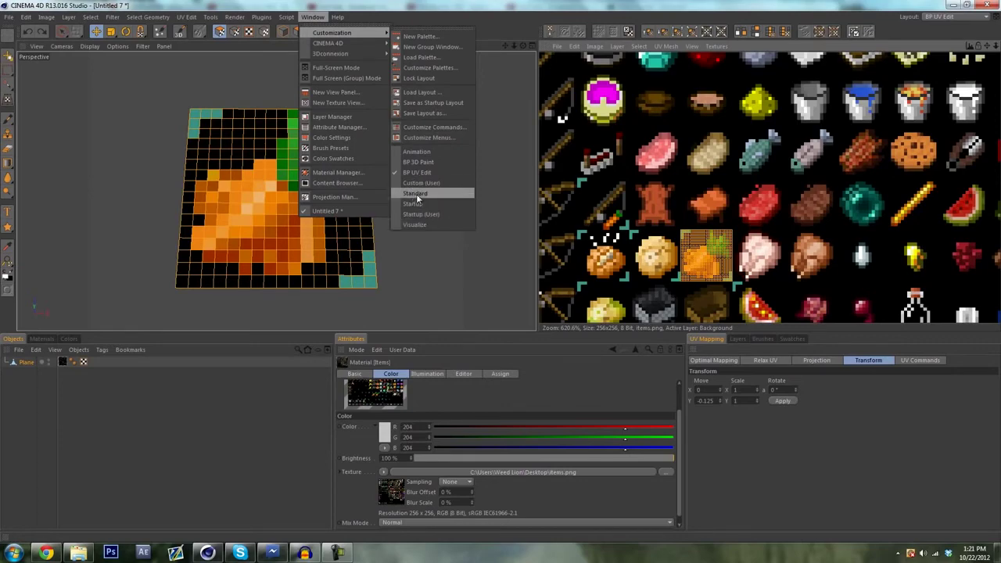
pyautogui.click(416, 193)
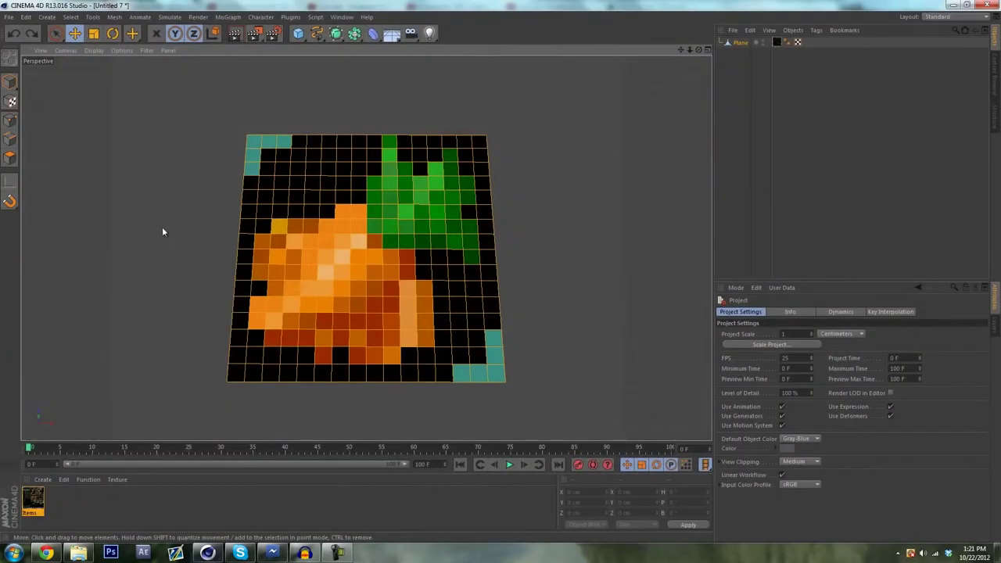
pyautogui.click(8, 160)
pyautogui.keyDown('alt'); pyautogui.moveTo(223, 280); pyautogui.dragTo(215, 232); pyautogui.keyUp('alt')
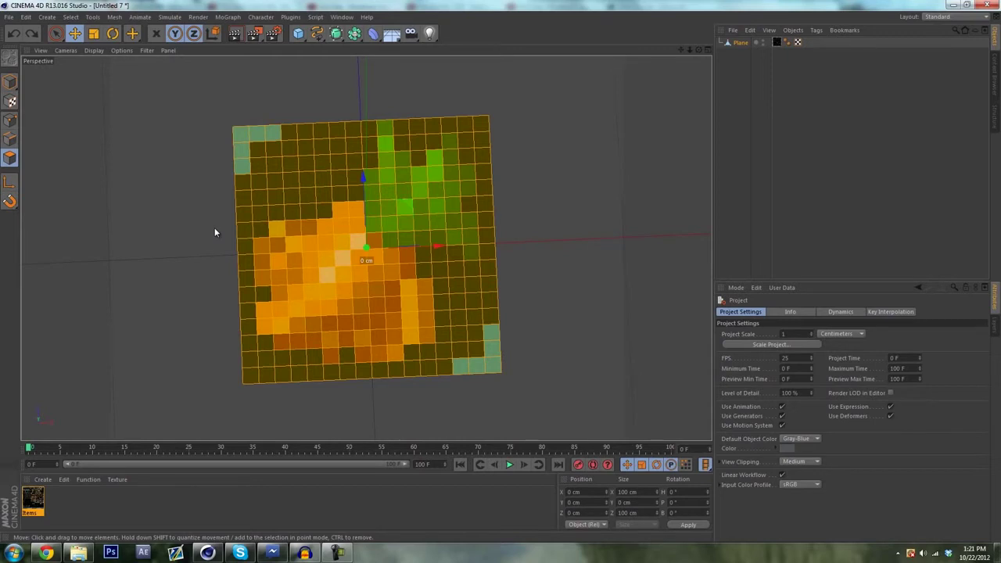
pyautogui.click(212, 145)
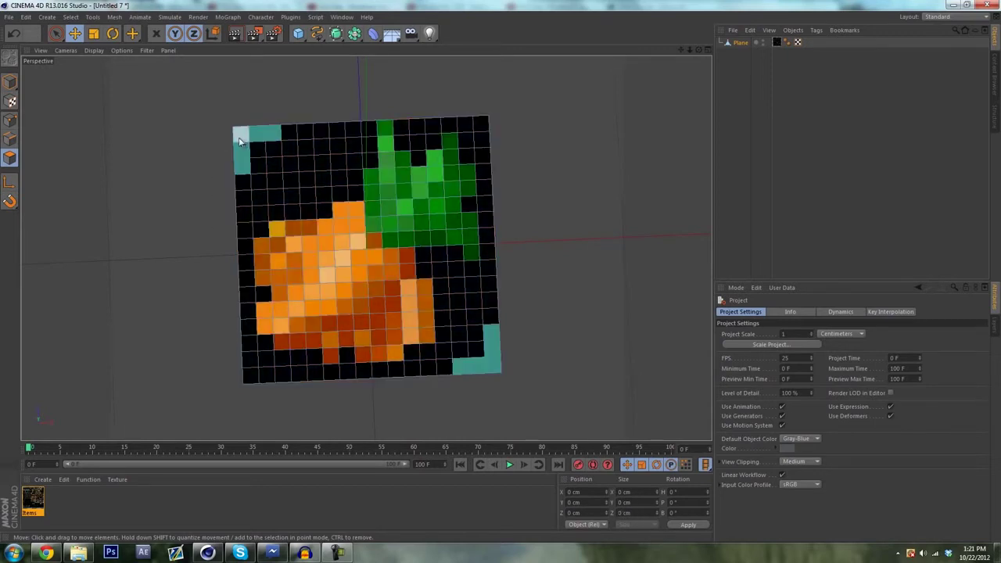
# Using Live Selection, delete all black and teal background polygons of the plane, keeping only the orange and green carrot polygons.
pyautogui.press('9')
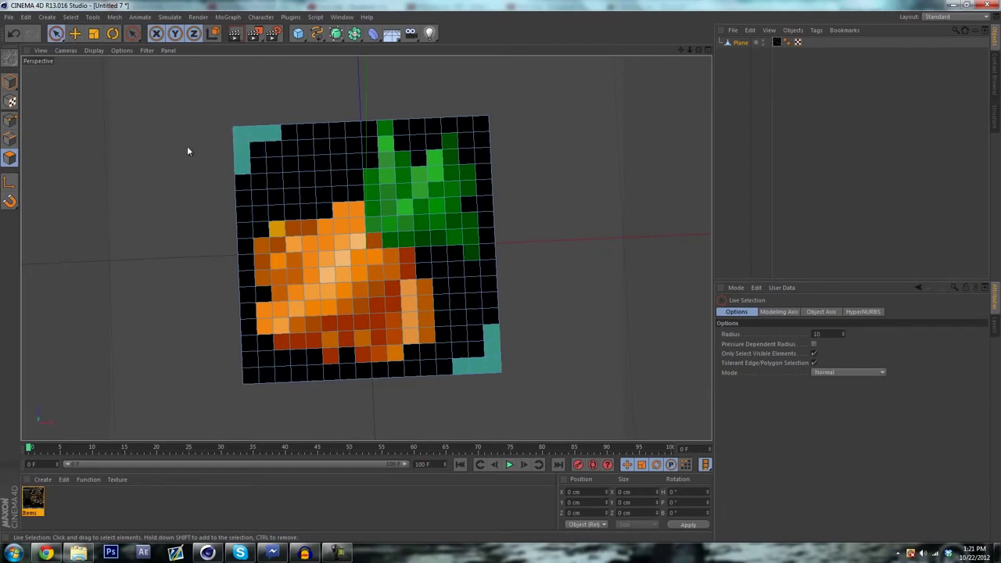
pyautogui.moveTo(240, 138); pyautogui.dragTo(356, 139)
pyautogui.hotkey('ctrl', 'a')
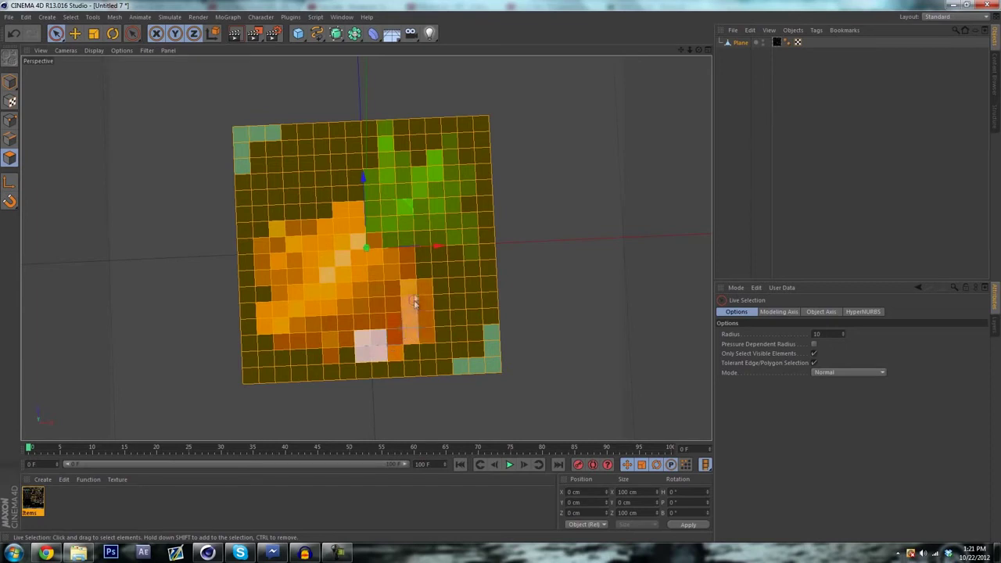
pyautogui.moveTo(389, 321)
pyautogui.keyDown('ctrl'); pyautogui.mouseDown()
pyautogui.moveTo(338, 322)
pyautogui.moveTo(351, 306)
pyautogui.moveTo(269, 254)
pyautogui.moveTo(393, 245)
pyautogui.moveTo(413, 205)
pyautogui.moveTo(399, 283)
pyautogui.moveTo(395, 274)
pyautogui.moveTo(443, 266)
pyautogui.mouseUp(); pyautogui.keyUp('ctrl')
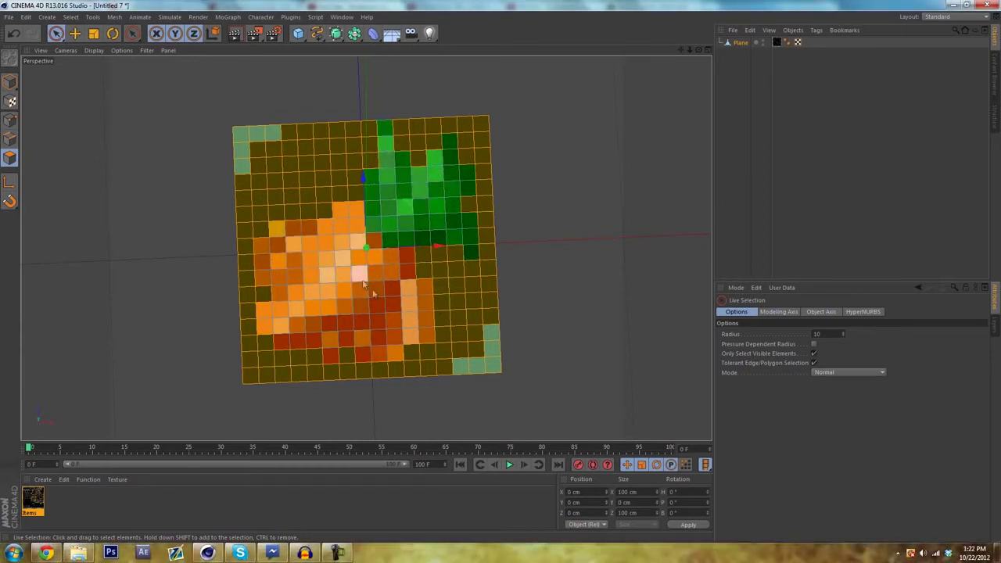
pyautogui.press('Delete')
pyautogui.keyDown('alt'); pyautogui.moveTo(277, 219); pyautogui.dragTo(174, 271); pyautogui.keyUp('alt')
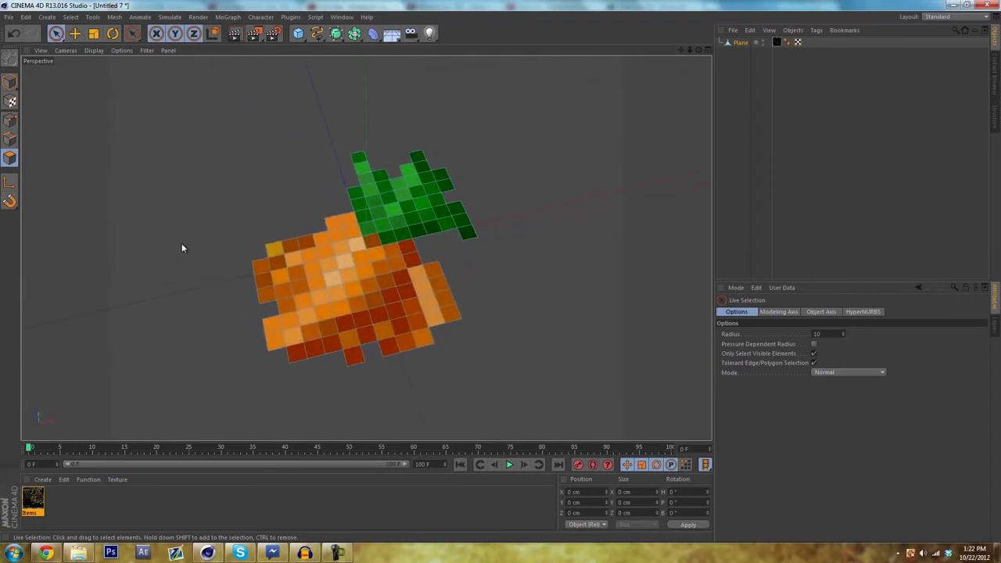
# Extrude all the carrot polygons by 6.25 cm with Create N-gons and Create Caps enabled and Preserve Groups disabled.
pyautogui.hotkey('ctrl', 'a')
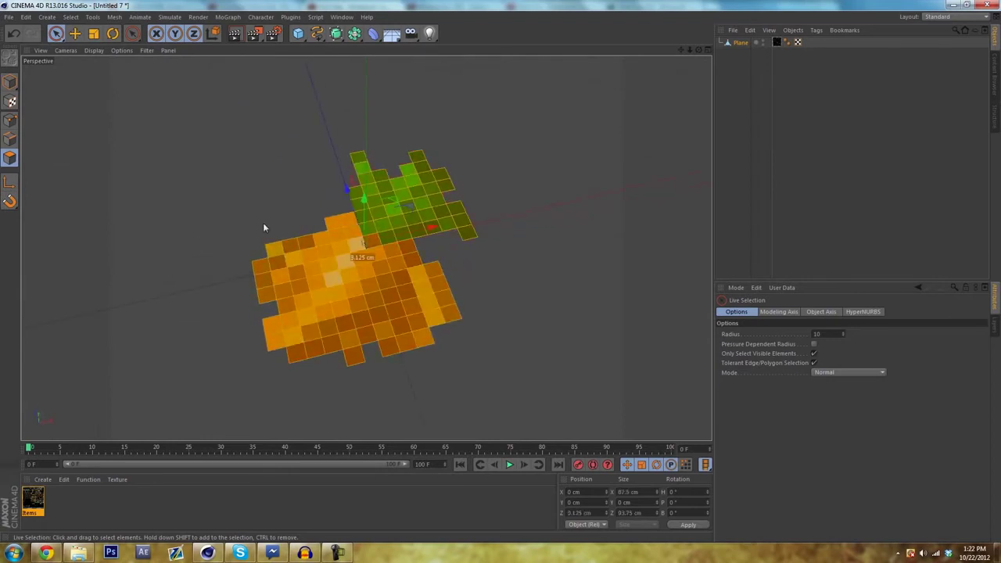
pyautogui.press('d')
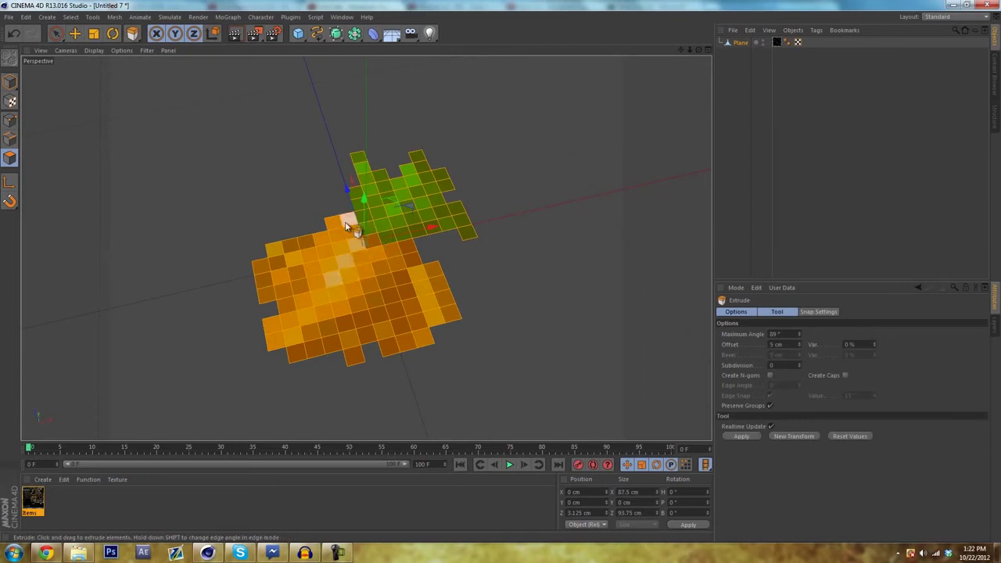
pyautogui.click(786, 345)
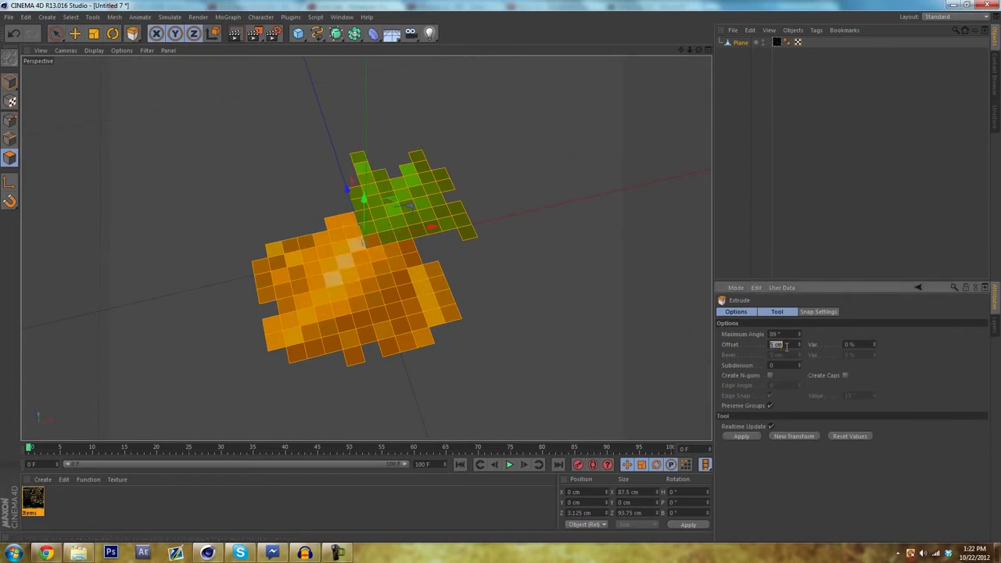
pyautogui.write('6.25')
pyautogui.click(769, 406)
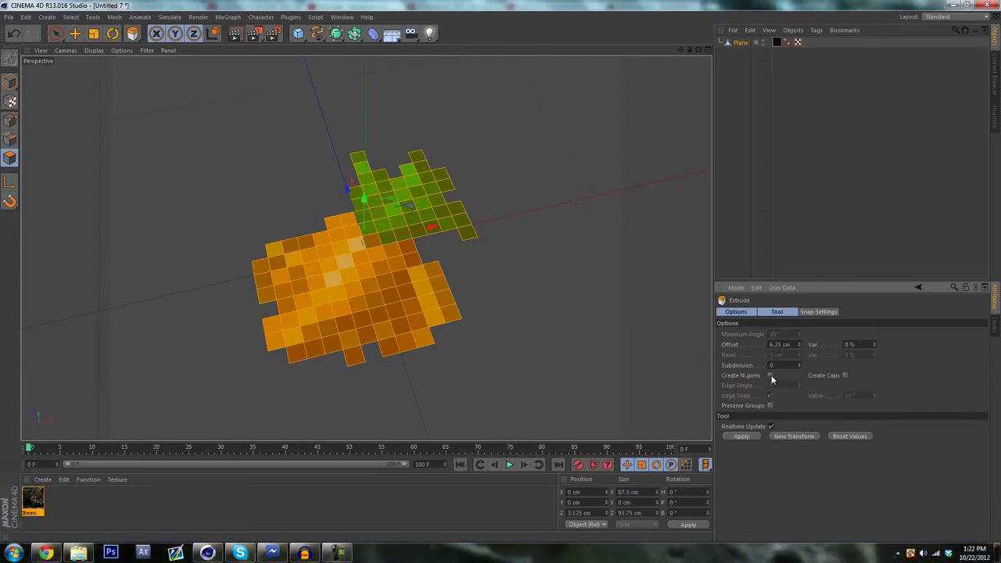
pyautogui.moveTo(608, 391); pyautogui.dragTo(474, 312)
pyautogui.keyDown('alt'); pyautogui.moveTo(527, 333); pyautogui.dragTo(576, 317); pyautogui.keyUp('alt')
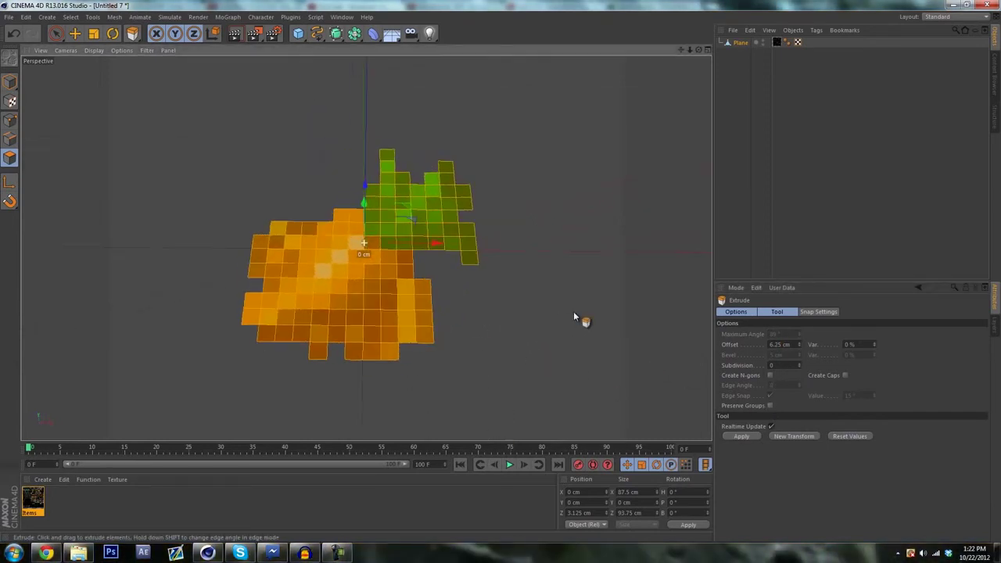
pyautogui.click(770, 376)
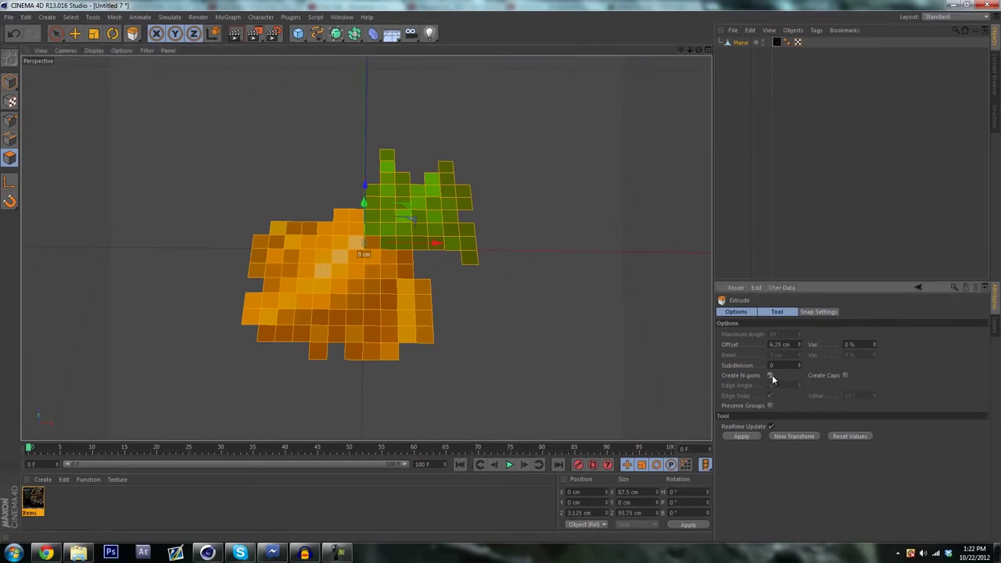
pyautogui.click(844, 375)
pyautogui.keyDown('alt'); pyautogui.moveTo(535, 344); pyautogui.dragTo(441, 297); pyautogui.keyUp('alt')
pyautogui.click(739, 435)
pyautogui.keyDown('alt'); pyautogui.moveTo(543, 326); pyautogui.dragTo(357, 320); pyautogui.keyUp('alt')
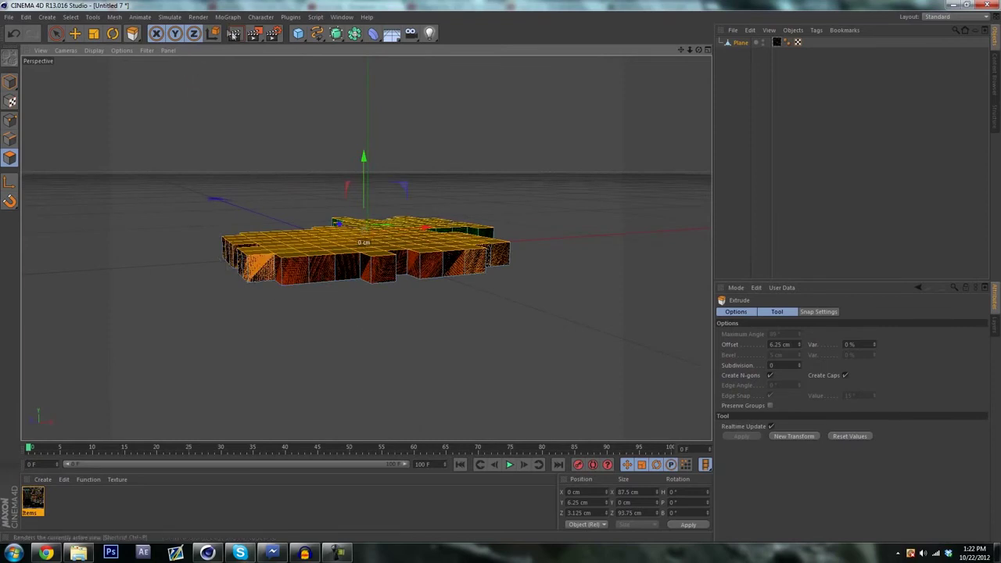
# Render the extruded carrot in the perspective view from two angles to check its side faces.
pyautogui.click(234, 32)
pyautogui.click(219, 150)
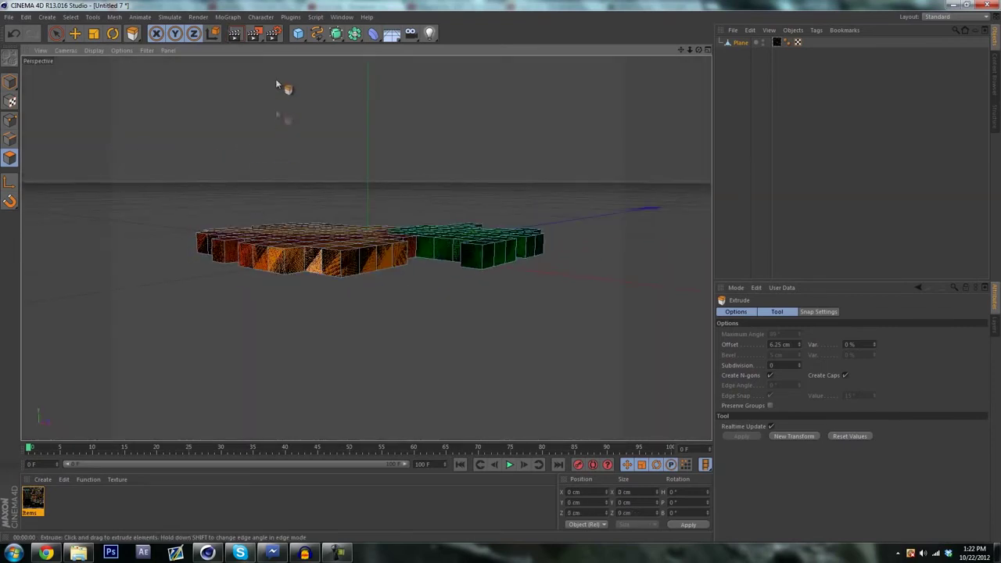
pyautogui.click(235, 33)
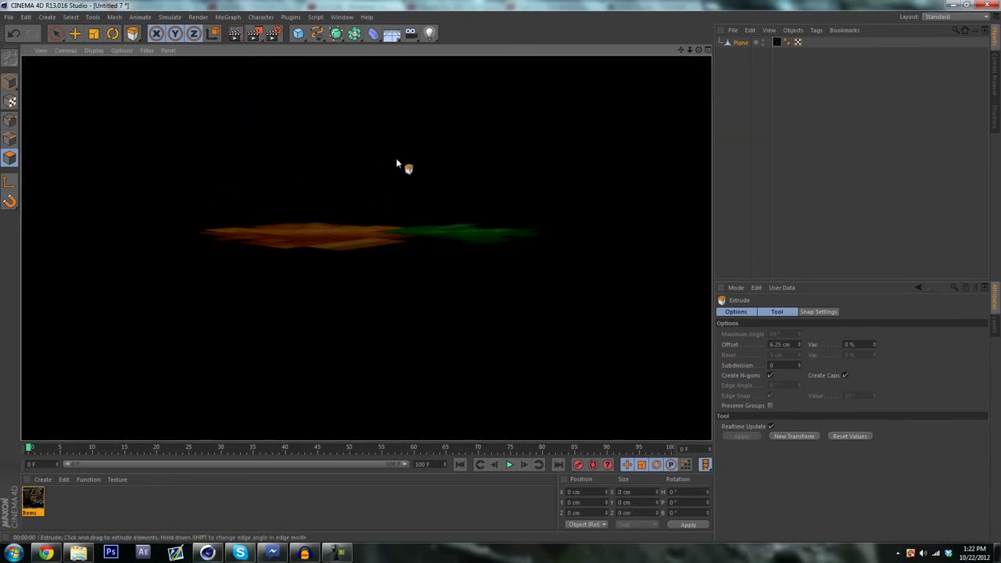
pyautogui.keyDown('alt'); pyautogui.moveTo(396, 158); pyautogui.dragTo(382, 142); pyautogui.keyUp('alt')
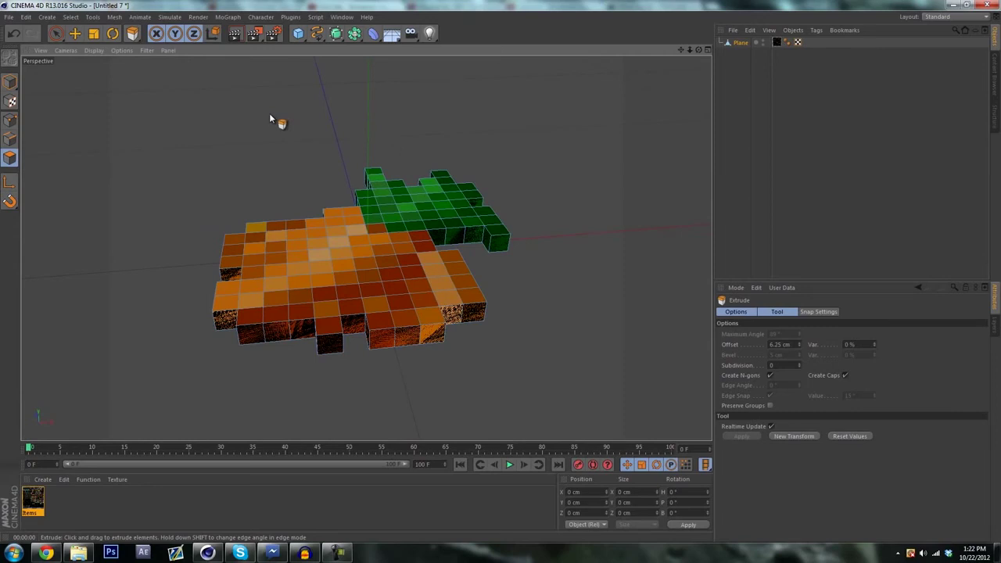
# Select the carrot's side polygons in the Right view using Live Selection with radius 1 and Only Select Visible Elements disabled.
pyautogui.press('space')
pyautogui.keyDown('alt'); pyautogui.moveTo(232, 125); pyautogui.dragTo(334, 150); pyautogui.keyUp('alt')
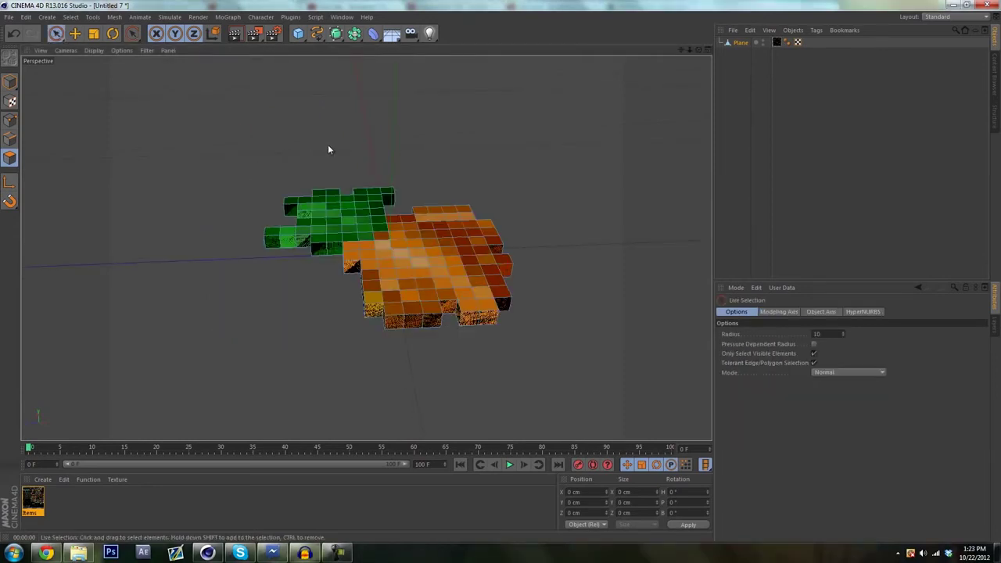
pyautogui.middleClick(327, 147)
pyautogui.middleClick(258, 325)
pyautogui.scroll(6, 425, 259)
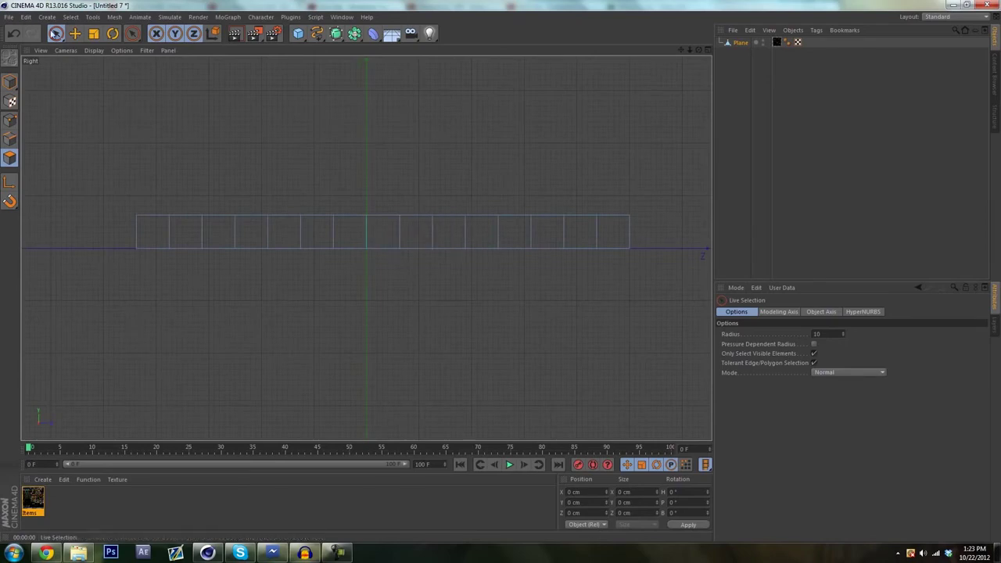
pyautogui.click(827, 334)
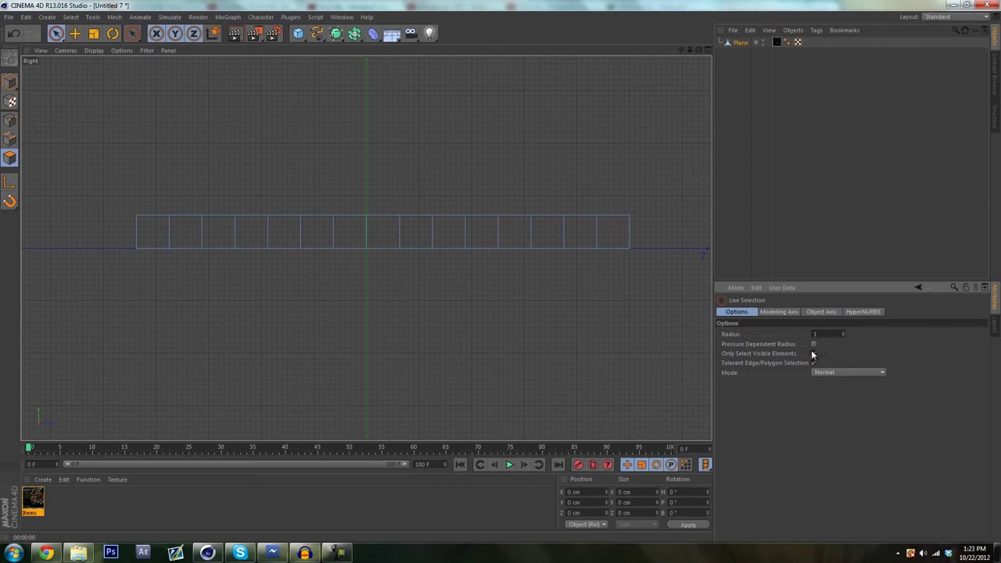
pyautogui.moveTo(632, 235)
pyautogui.mouseDown()
pyautogui.moveTo(438, 230)
pyautogui.moveTo(208, 242)
pyautogui.moveTo(125, 234)
pyautogui.mouseUp()
pyautogui.middleClick(126, 231)
pyautogui.middleClick(166, 191)
pyautogui.moveTo(181, 185)
pyautogui.keyDown('alt'); pyautogui.mouseDown()
pyautogui.moveTo(234, 272)
pyautogui.moveTo(456, 198)
pyautogui.moveTo(337, 315)
pyautogui.moveTo(298, 169)
pyautogui.moveTo(308, 137)
pyautogui.mouseUp(); pyautogui.keyUp('alt')
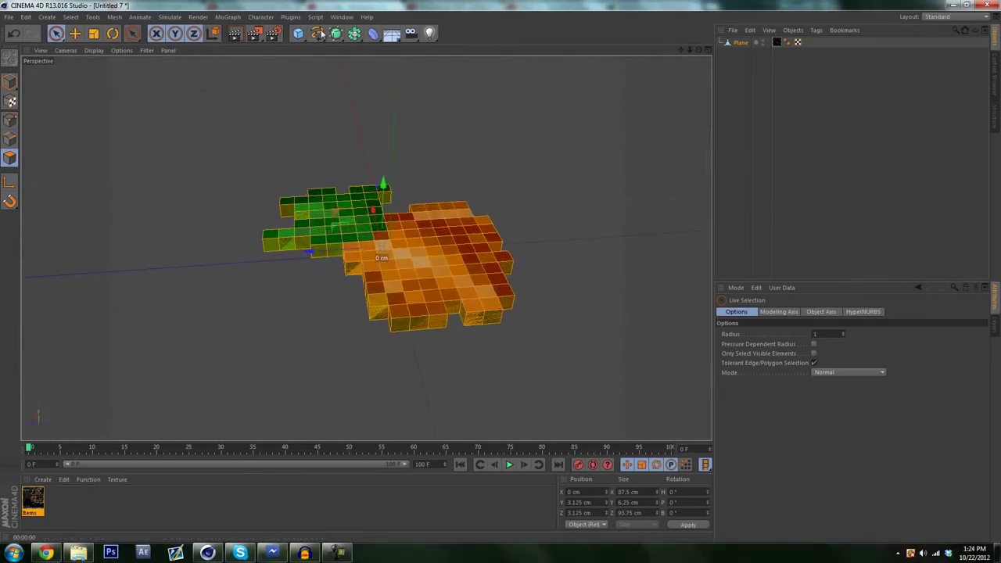
# Switch to the BP UV Edit layout and apply Unstitch UV to the selected side polygons.
pyautogui.click(342, 17)
pyautogui.moveTo(375, 33)
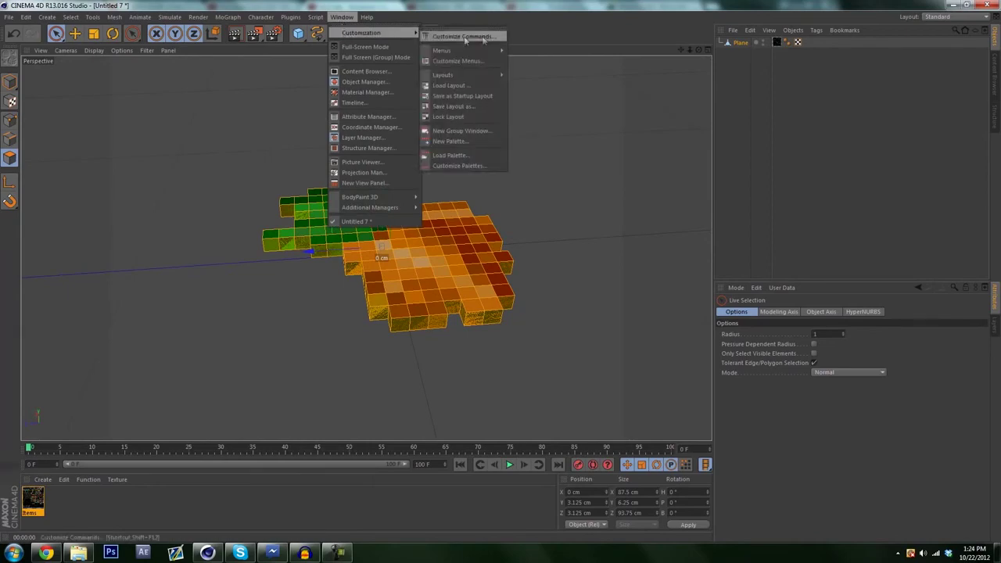
pyautogui.moveTo(484, 75)
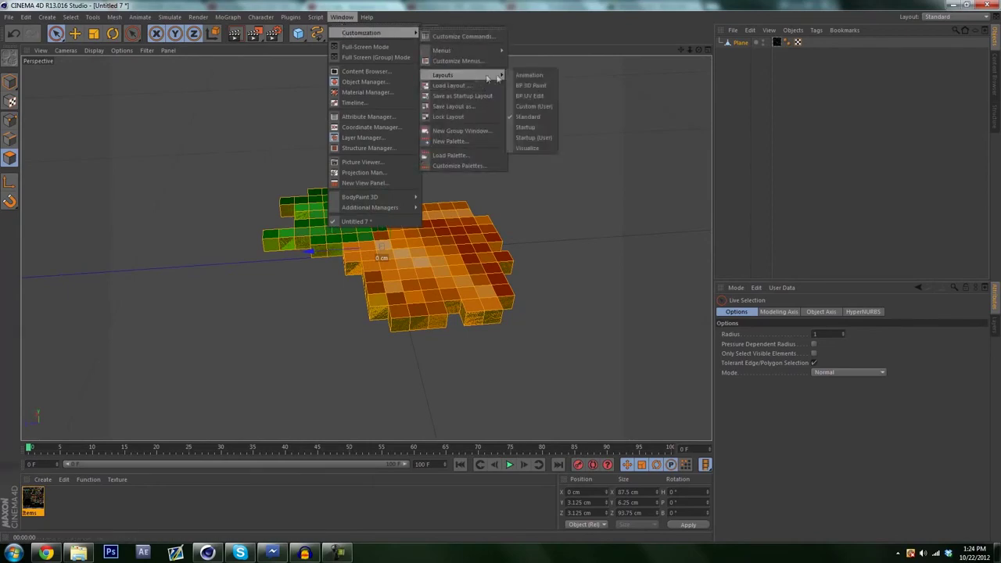
pyautogui.click(529, 96)
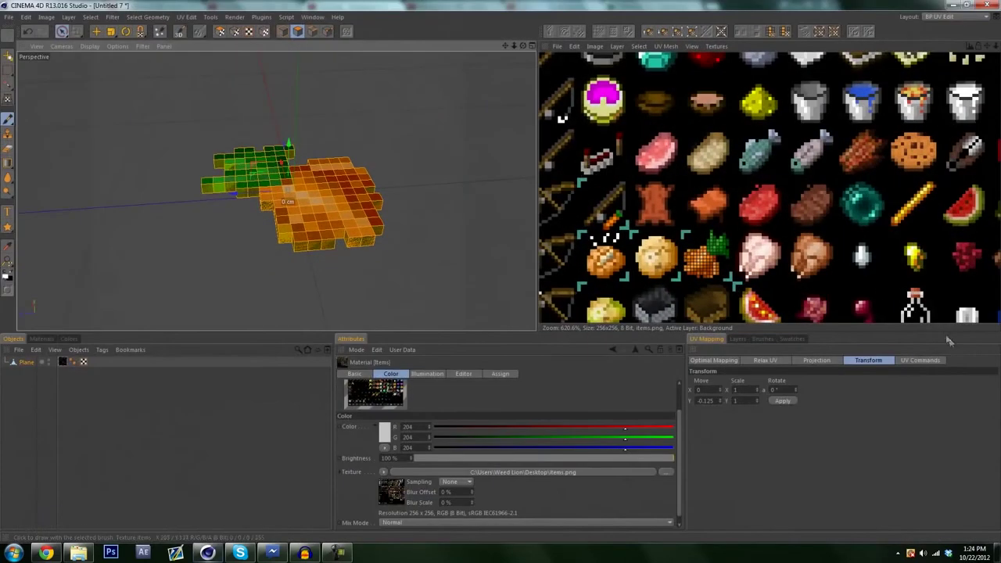
pyautogui.click(918, 361)
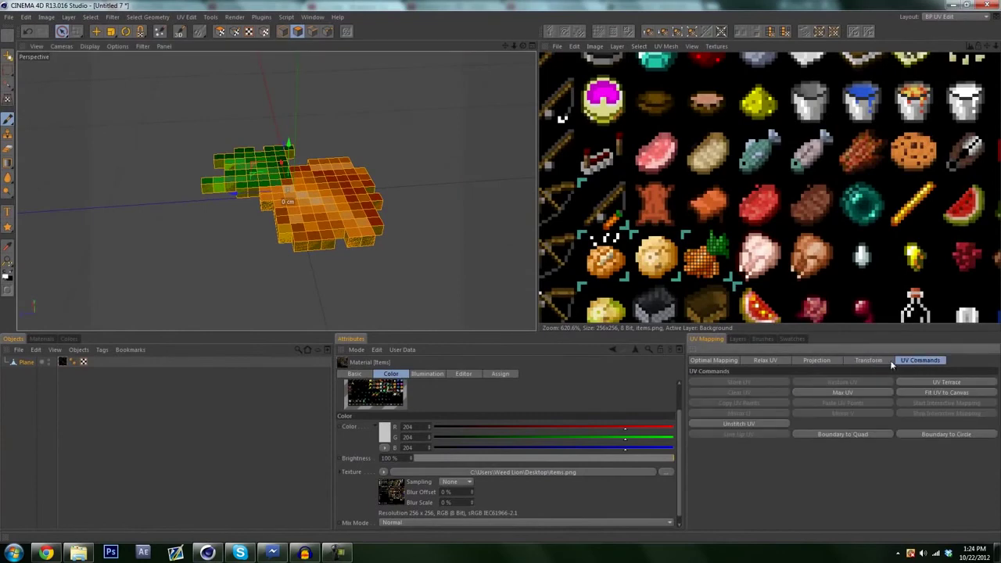
pyautogui.click(728, 424)
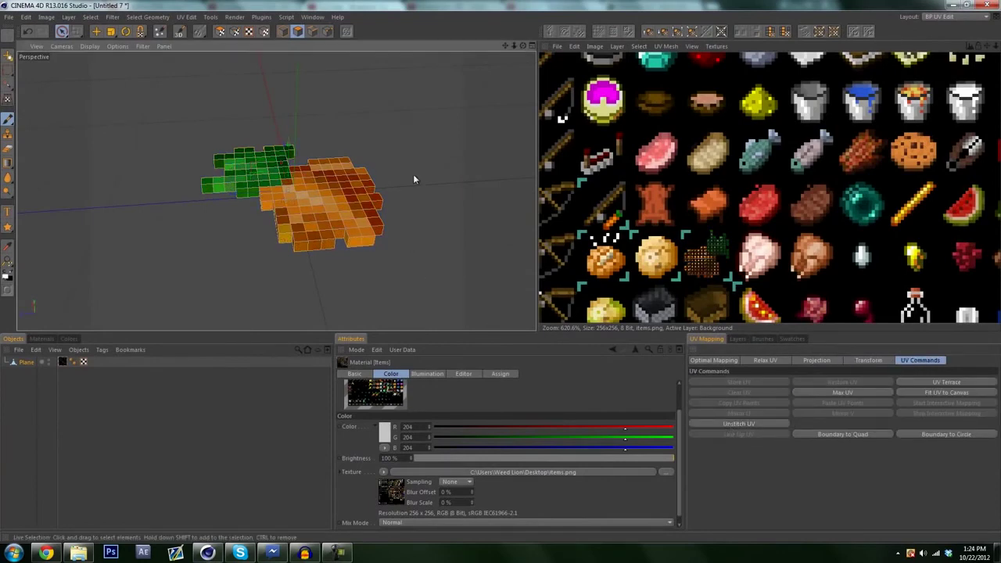
pyautogui.keyDown('alt'); pyautogui.moveTo(262, 68); pyautogui.dragTo(358, 72); pyautogui.keyUp('alt')
# Return to the Standard layout.
pyautogui.click(312, 17)
pyautogui.moveTo(344, 33)
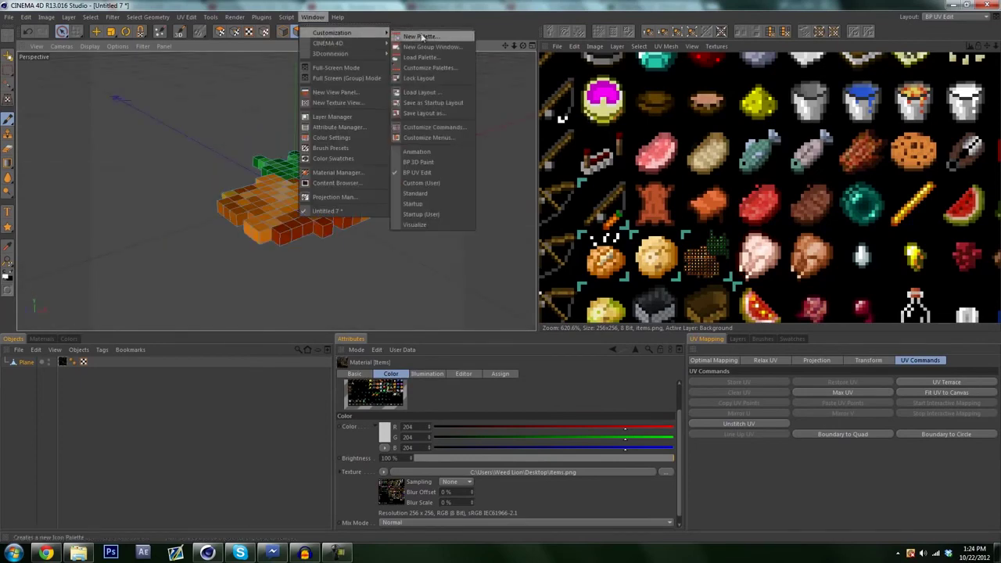
pyautogui.click(415, 195)
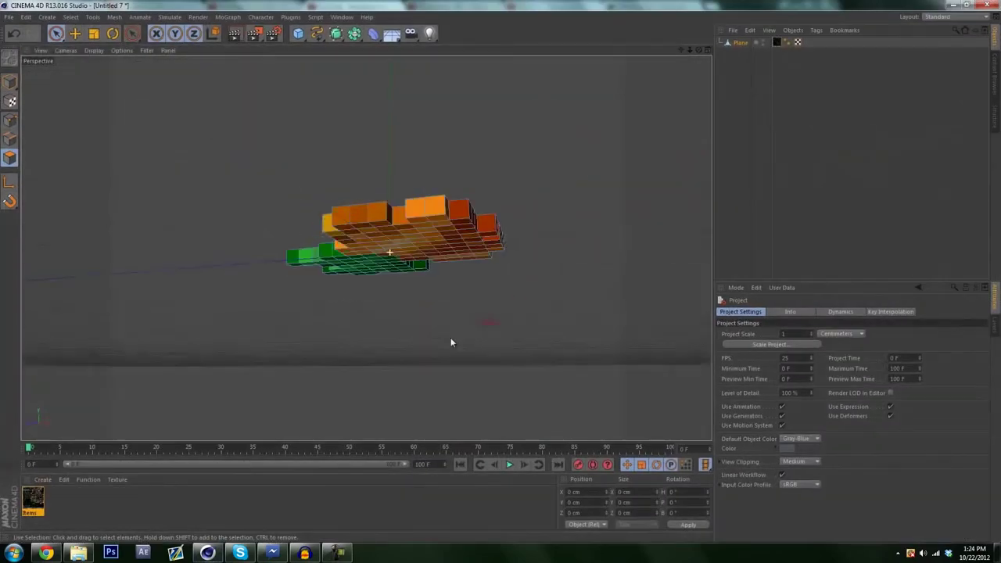